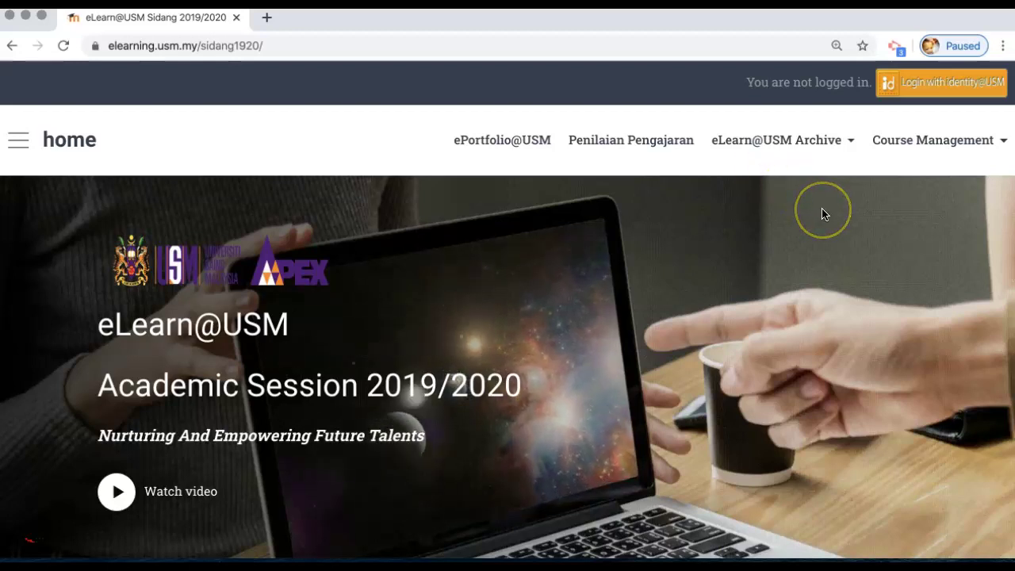
# Sign in to the e-learning site through identity@USM with the saved account credentials
pyautogui.click(305, 46)
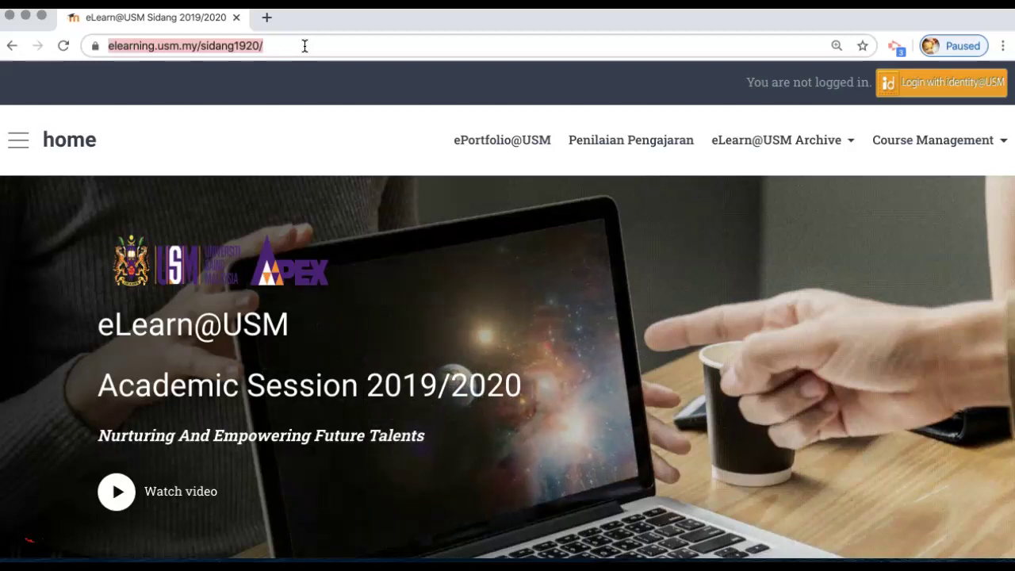
pyautogui.click(583, 156)
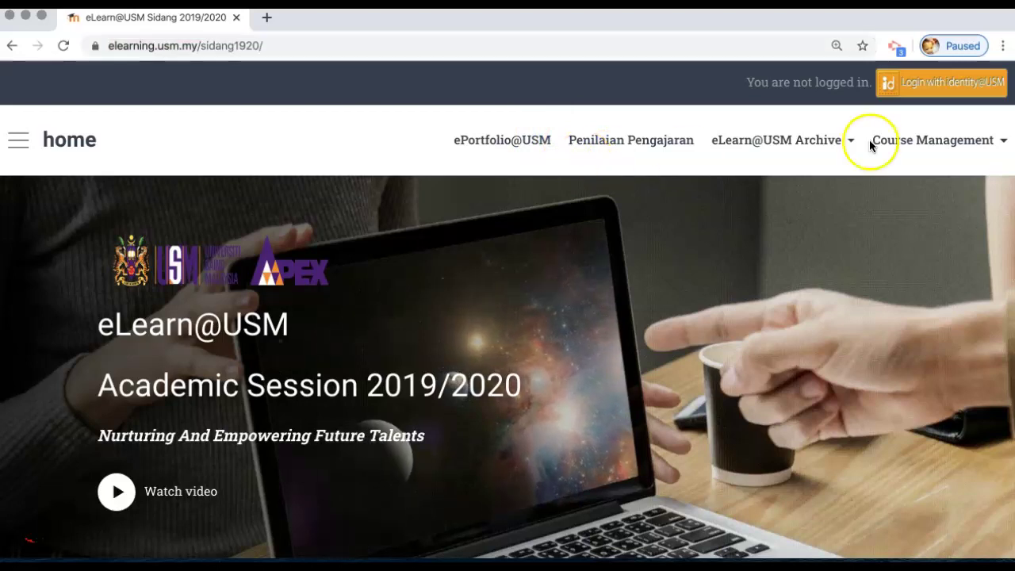
pyautogui.click(909, 85)
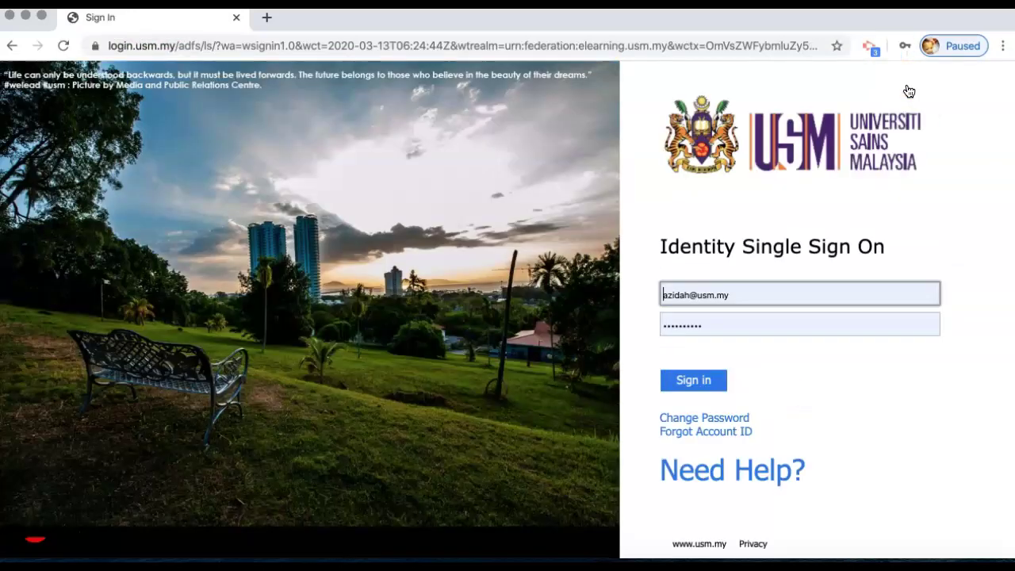
pyautogui.click(743, 297)
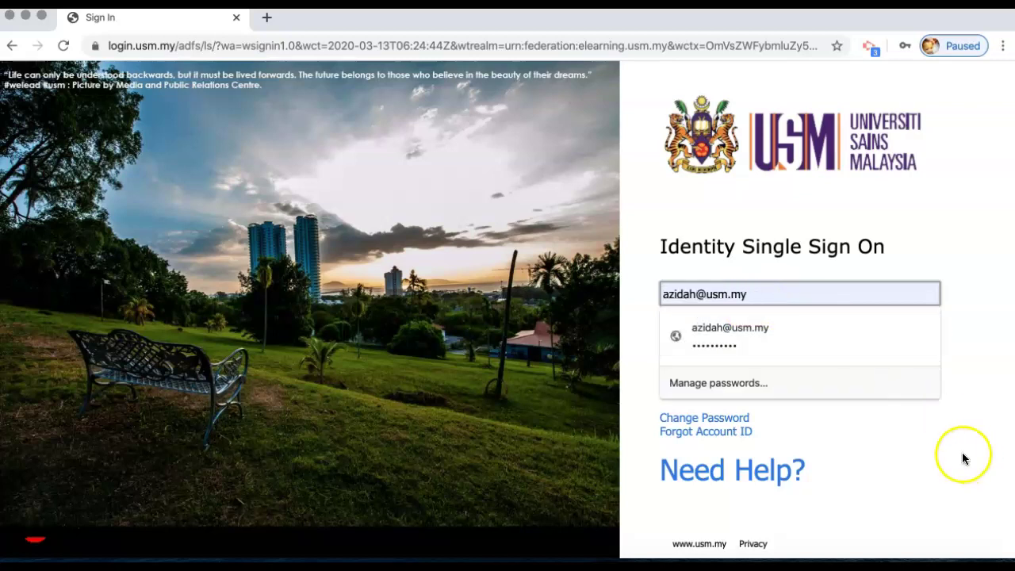
pyautogui.click(939, 454)
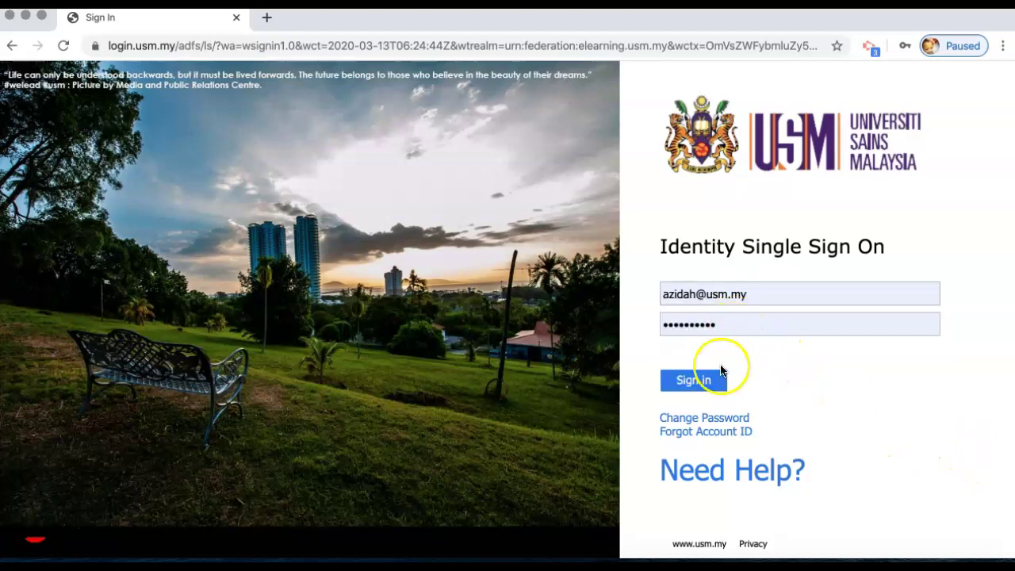
pyautogui.click(701, 383)
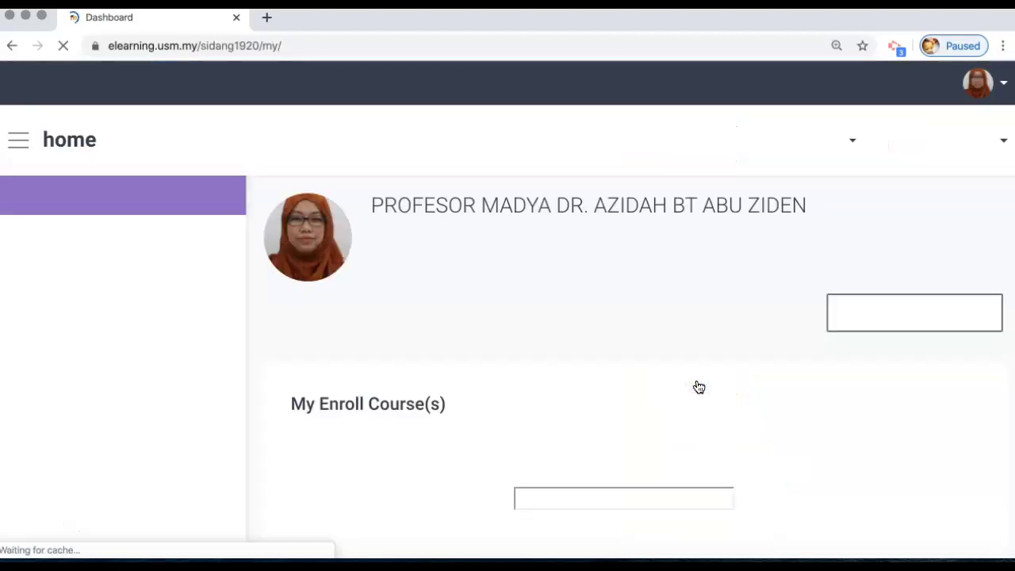
# Open the Semester II course PGT436E Information and Communication Technology in Education from the enrolled courses
pyautogui.scroll(-3, 775, 321)
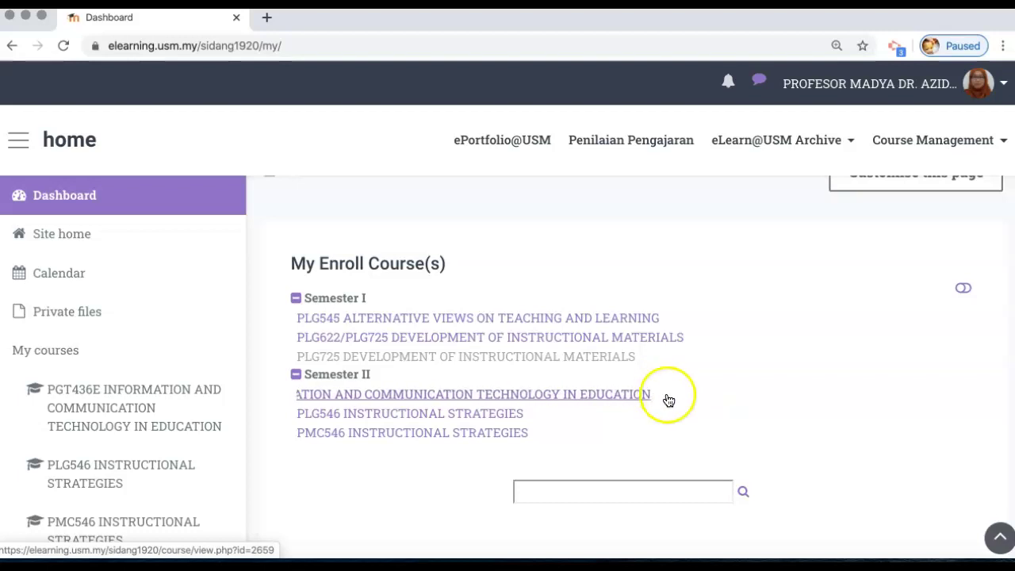
pyautogui.click(501, 393)
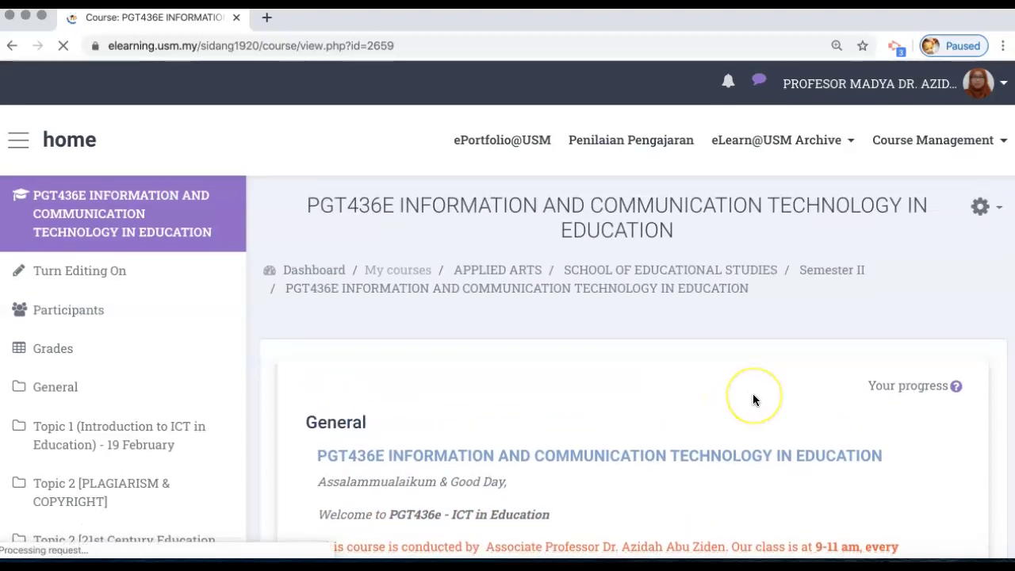
# Examine the course's General section, including the important information, the announcements and the attached course planner
pyautogui.scroll(-2, 752, 397)
pyautogui.scroll(-1, 754, 396)
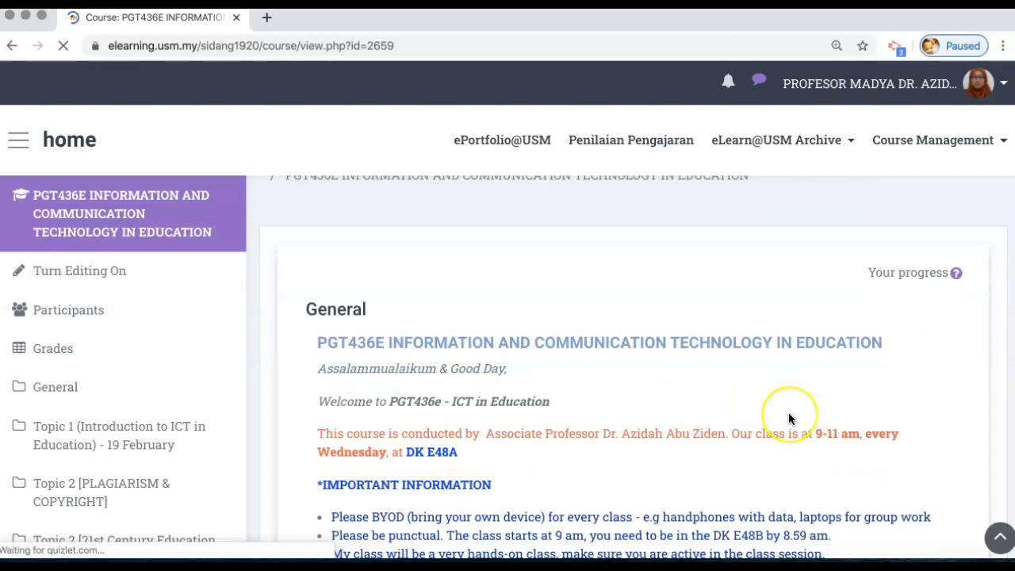
pyautogui.scroll(-1, 788, 415)
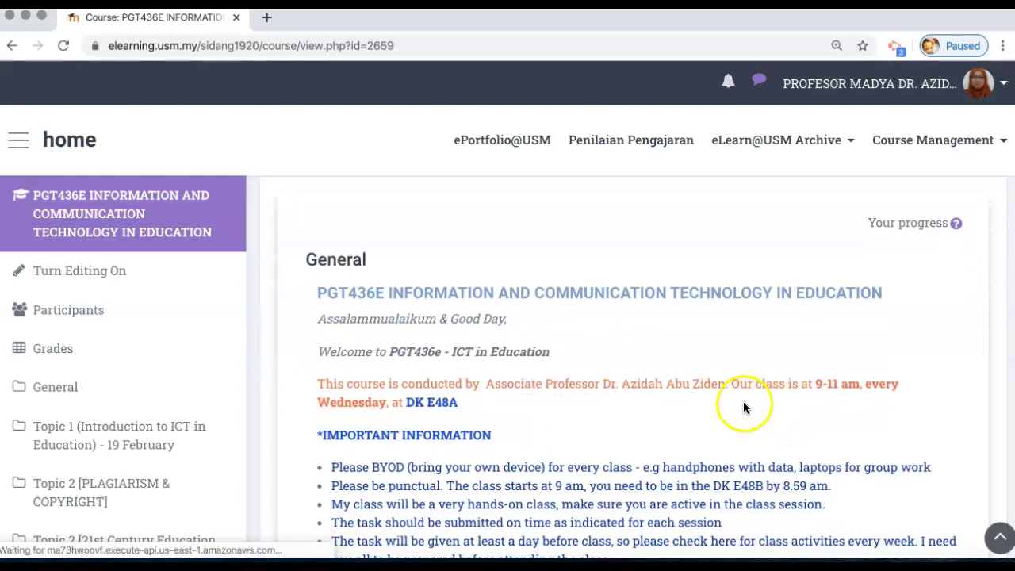
pyautogui.scroll(-1, 743, 410)
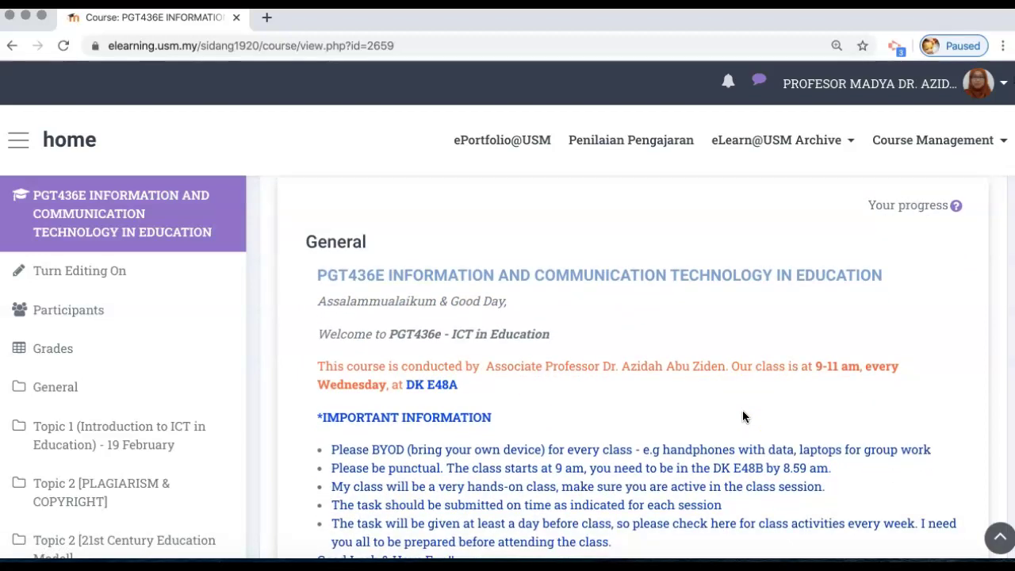
pyautogui.scroll(-2, 742, 417)
pyautogui.scroll(2, 742, 416)
pyautogui.scroll(-1, 742, 416)
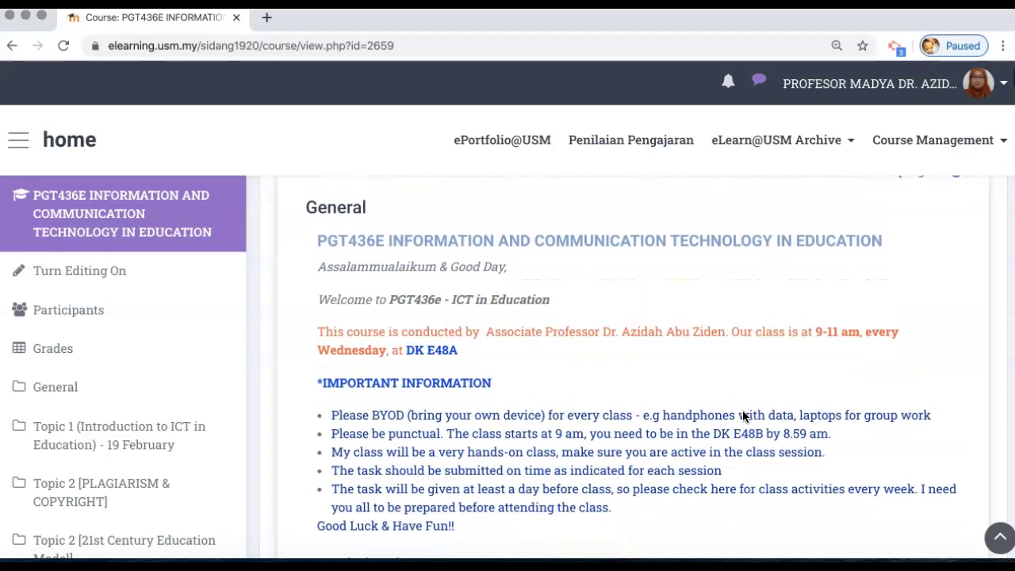
pyautogui.scroll(-3, 520, 403)
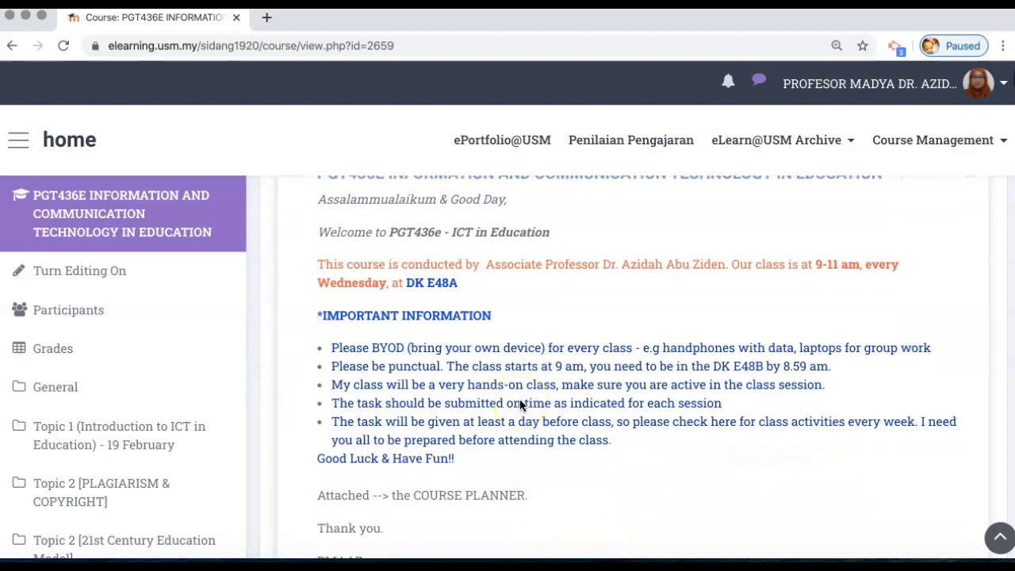
pyautogui.scroll(-2, 582, 437)
pyautogui.scroll(-4, 582, 437)
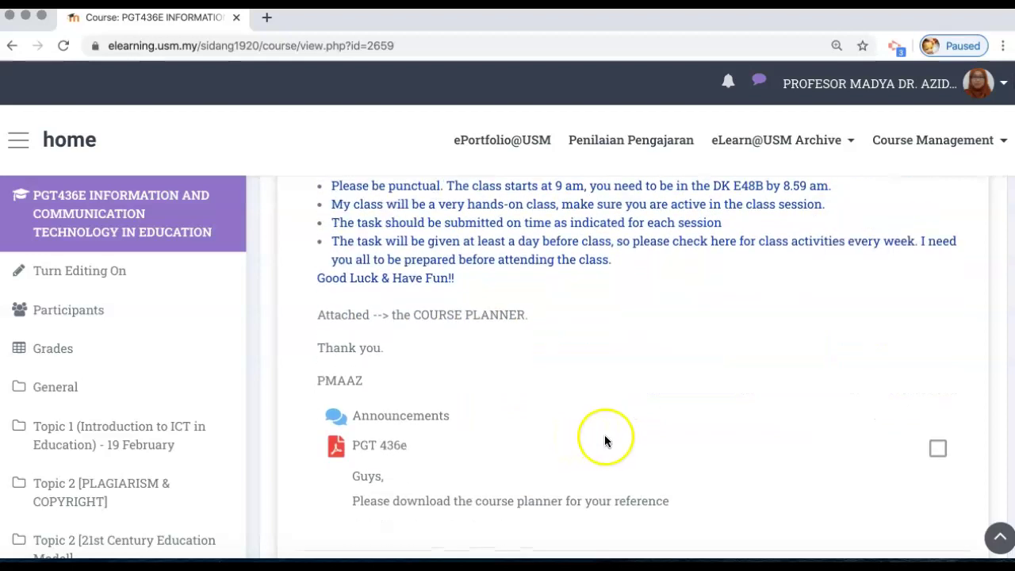
pyautogui.scroll(-2, 605, 442)
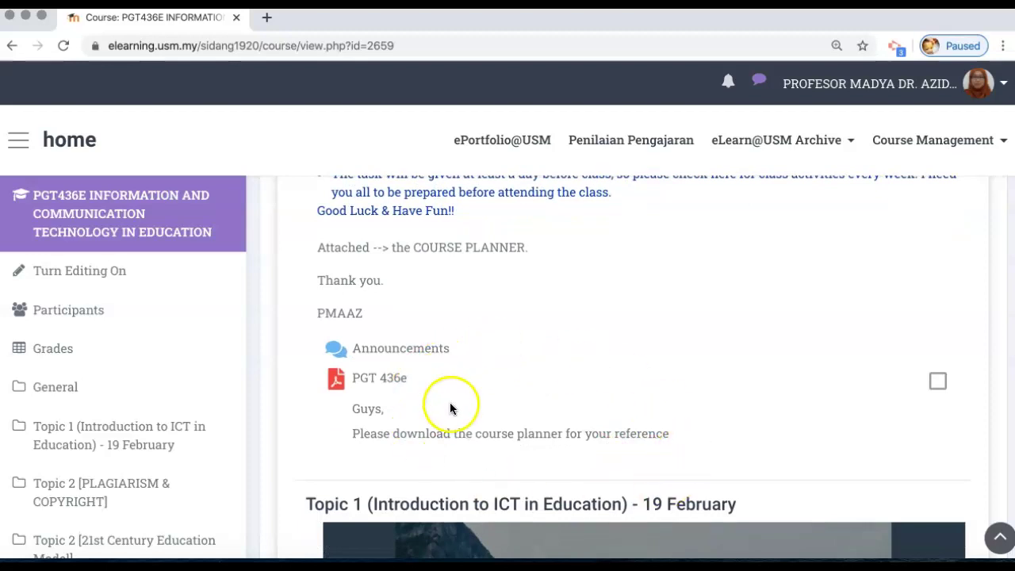
pyautogui.scroll(4, 745, 424)
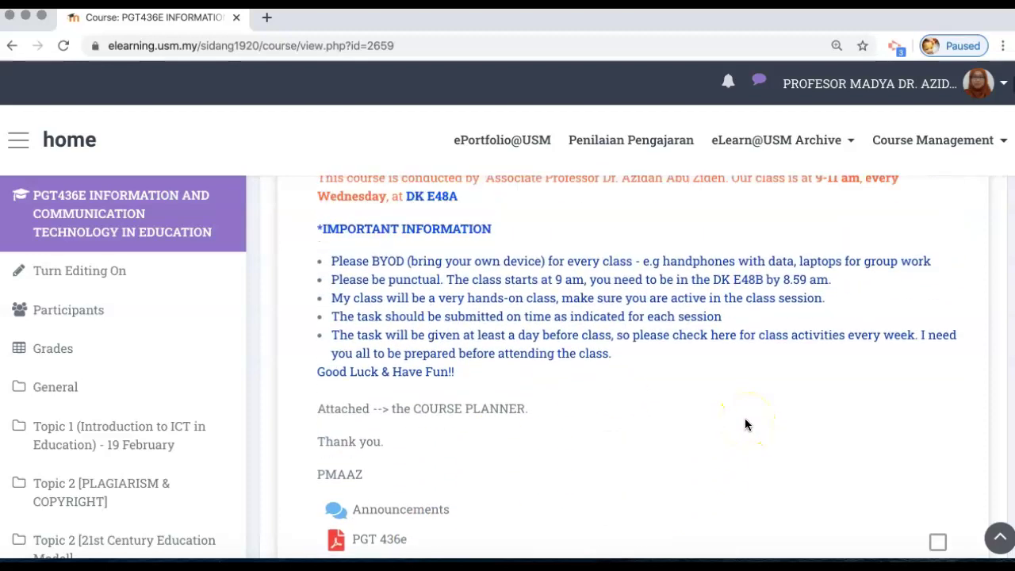
pyautogui.scroll(2, 745, 425)
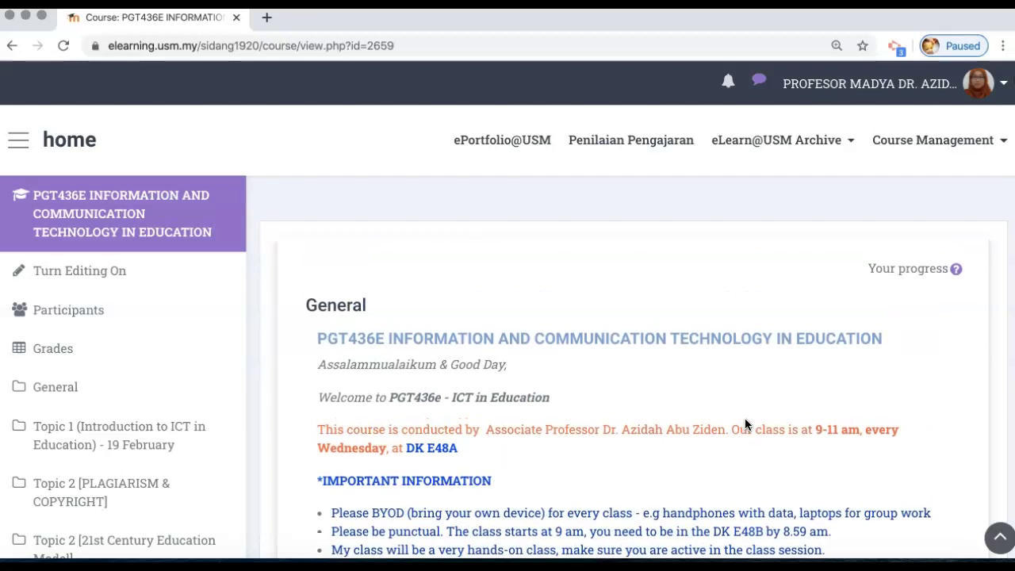
pyautogui.scroll(2, 919, 370)
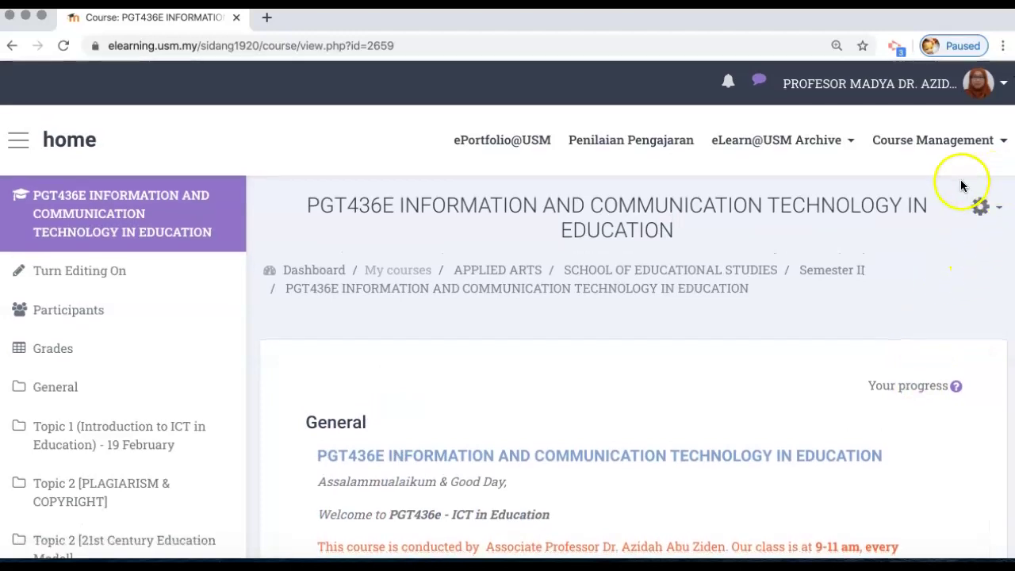
# Turn on editing for the course and start adding an eLearn Webex activity to the General section
pyautogui.click(998, 206)
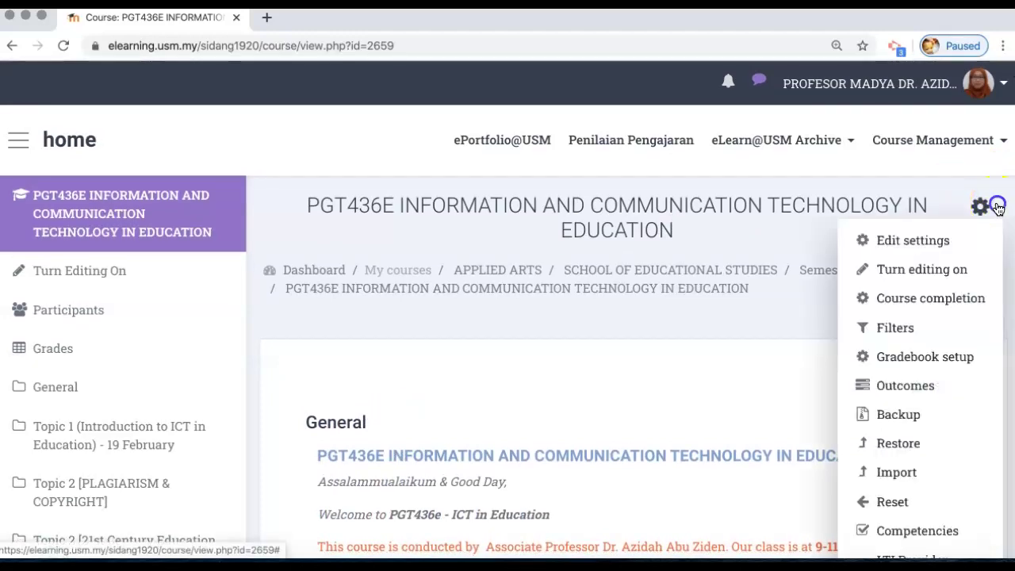
pyautogui.click(943, 272)
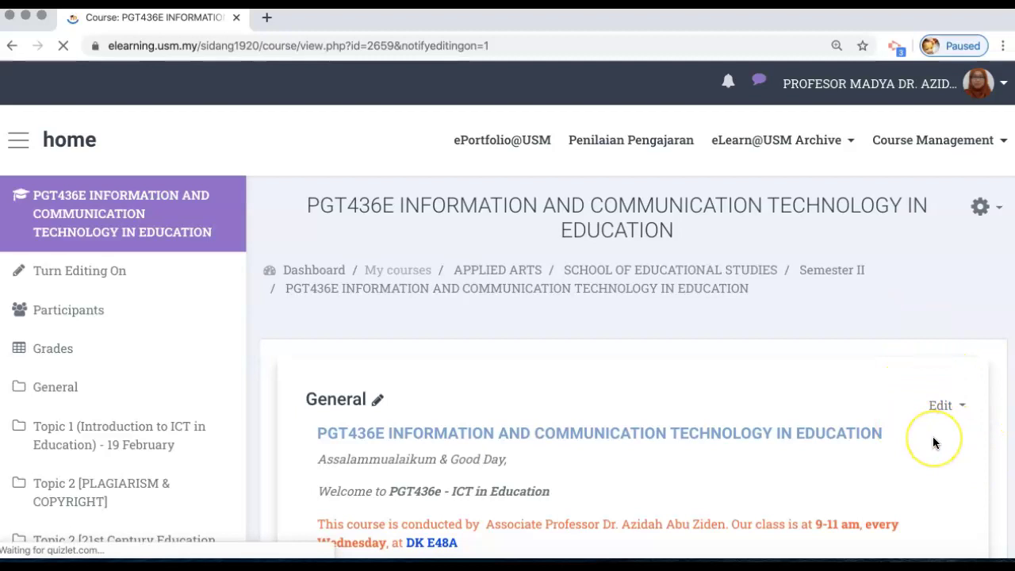
pyautogui.scroll(-2, 933, 441)
pyautogui.scroll(-5, 932, 437)
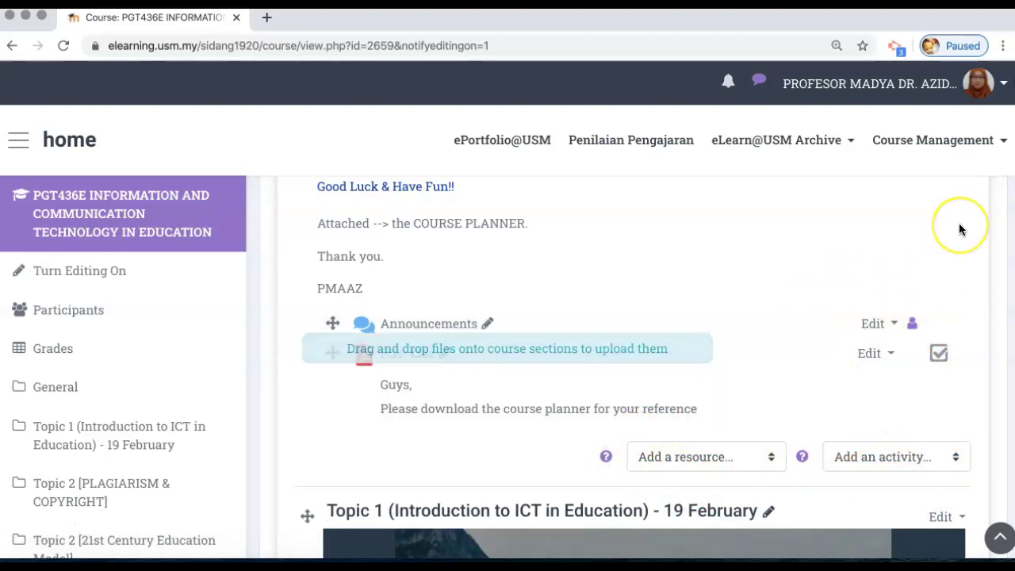
pyautogui.click(955, 460)
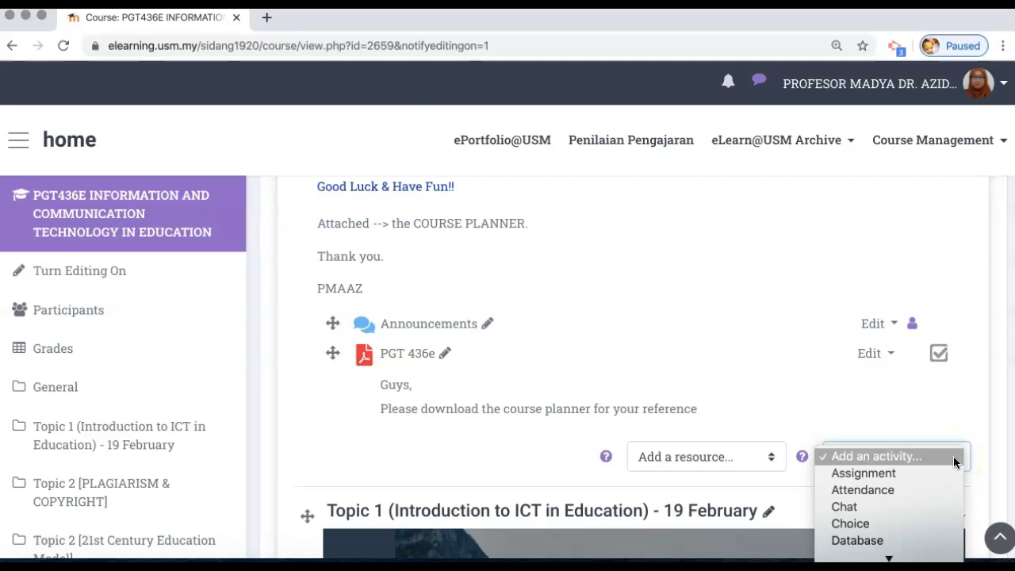
pyautogui.scroll(-2, 929, 498)
pyautogui.scroll(-2, 929, 495)
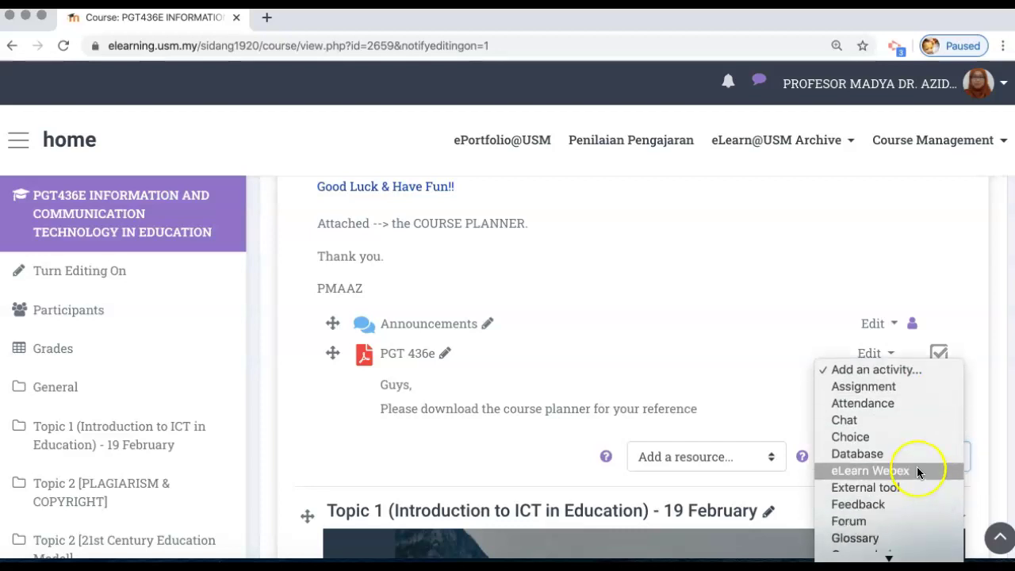
pyautogui.click(917, 471)
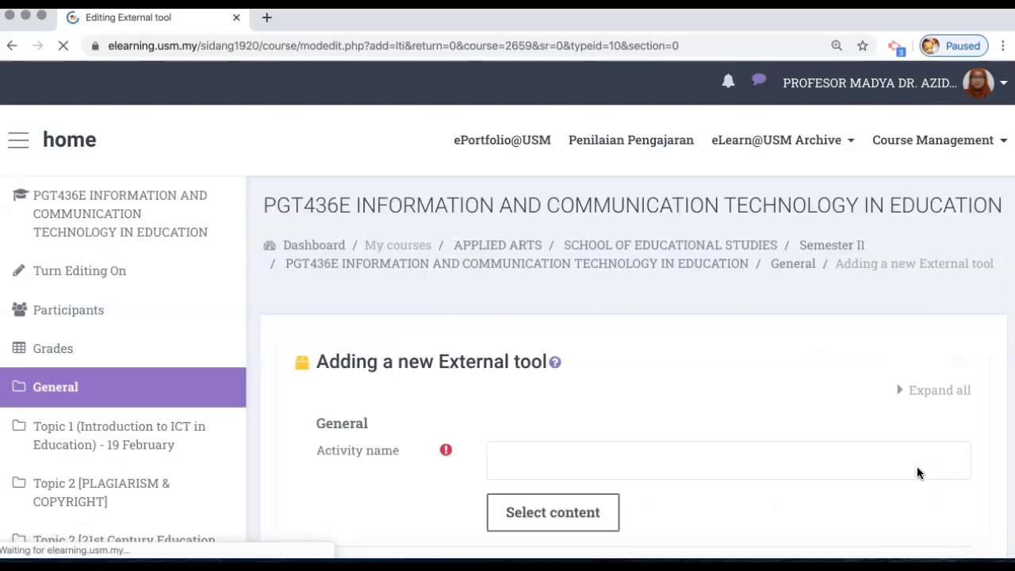
# Name the new activity "Online Class" and review its Privacy options
pyautogui.scroll(-1, 849, 423)
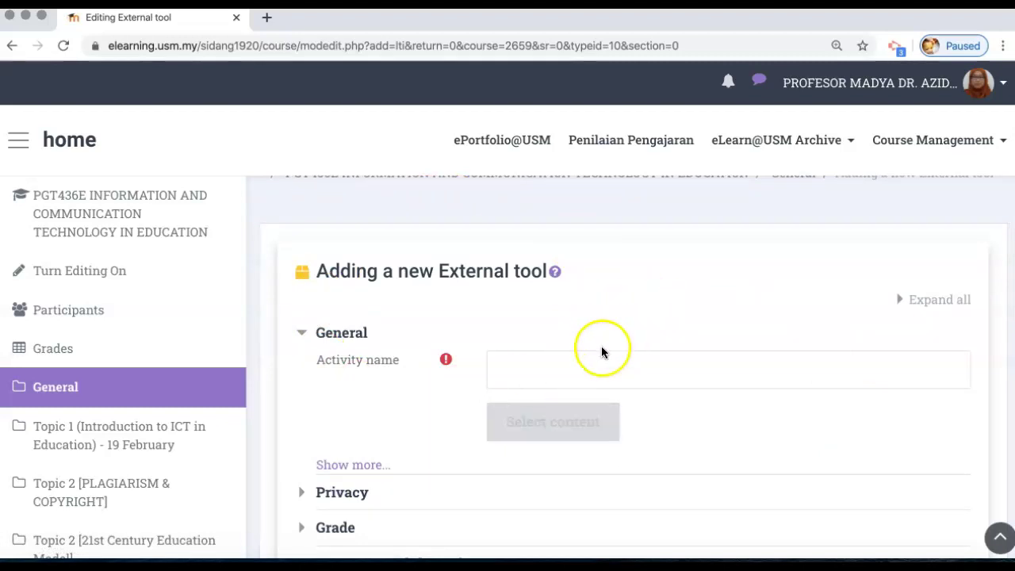
pyautogui.click(578, 367)
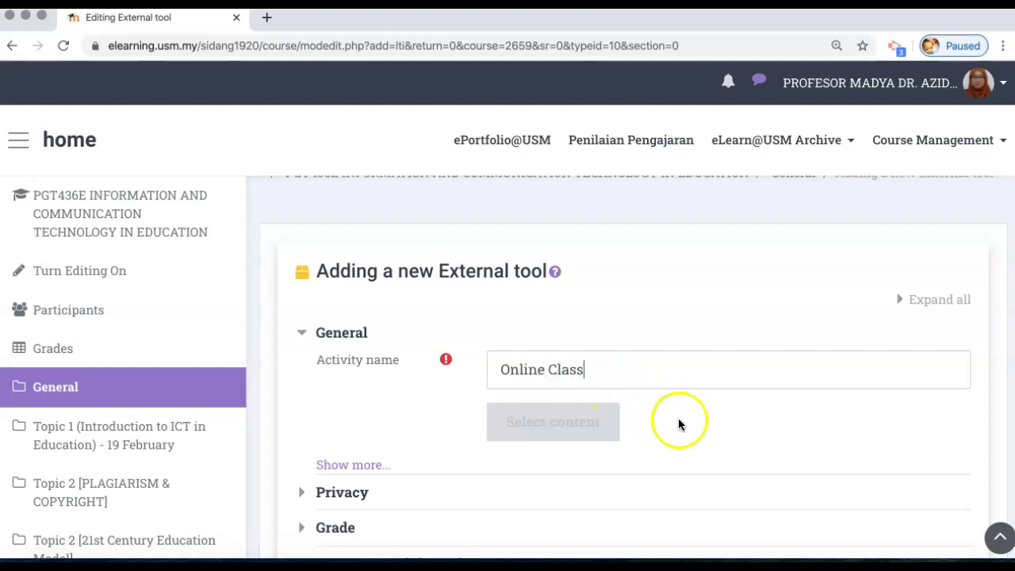
pyautogui.scroll(-2, 634, 426)
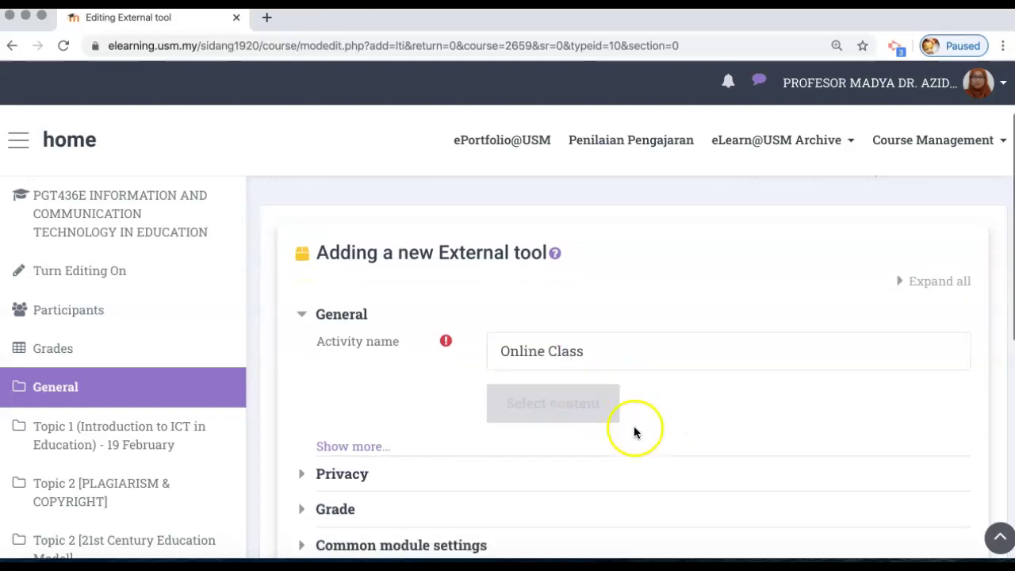
pyautogui.scroll(-1, 639, 426)
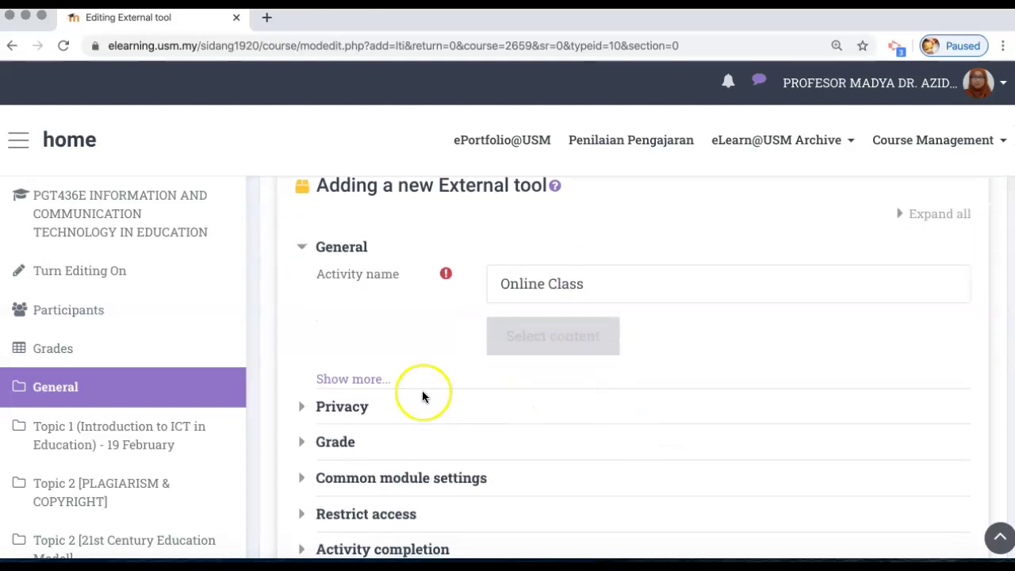
pyautogui.click(302, 410)
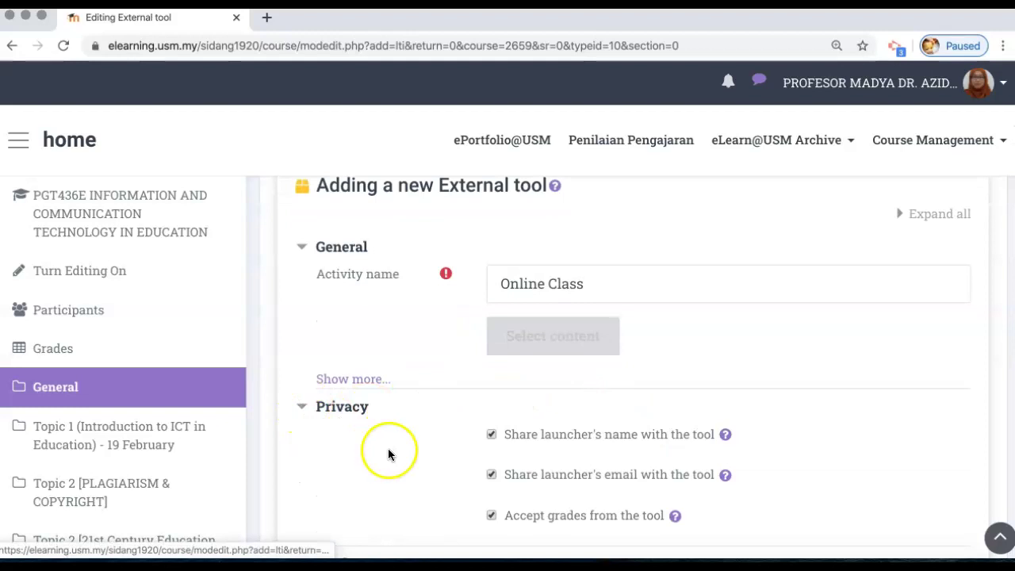
pyautogui.scroll(-2, 391, 457)
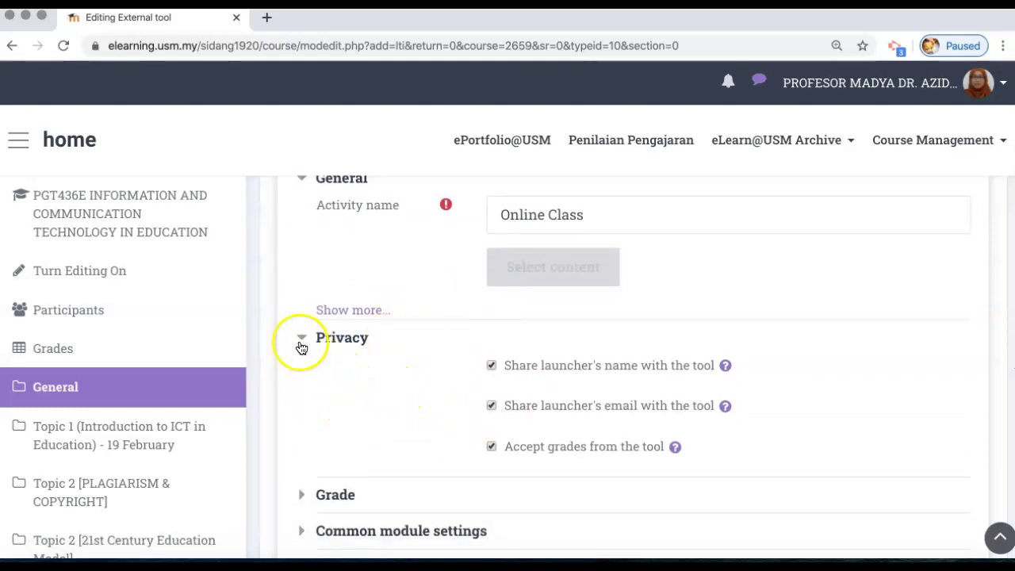
pyautogui.click(303, 347)
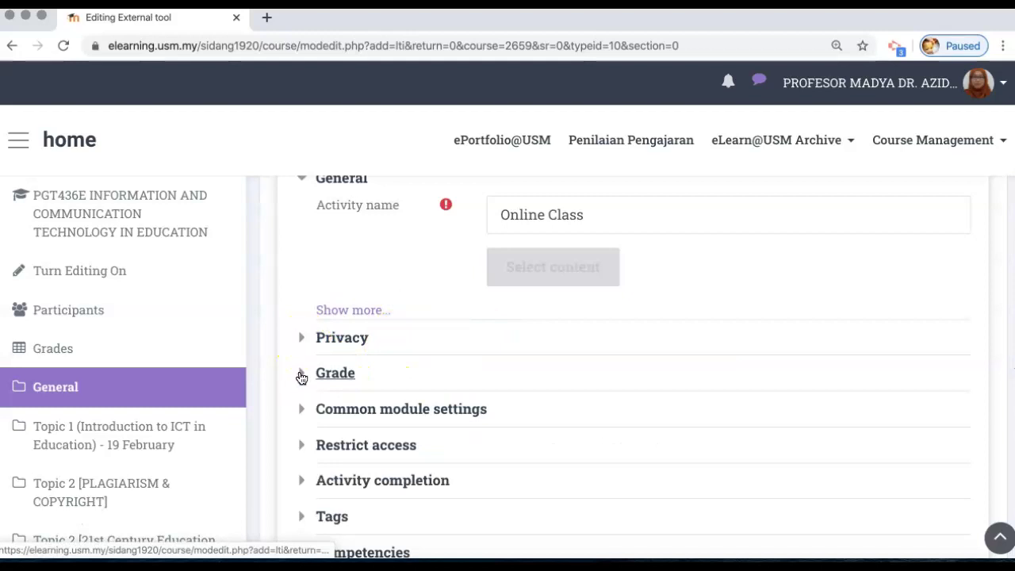
# Set the activity's maximum grade to 10 in the Grade settings and collapse that section
pyautogui.click(302, 377)
pyautogui.scroll(-2, 379, 423)
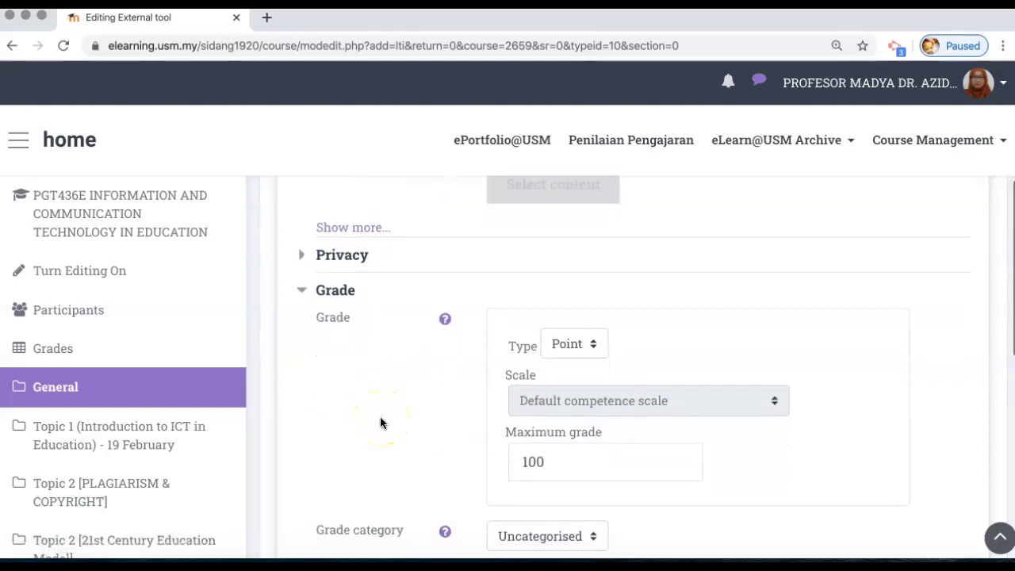
pyautogui.click(564, 462)
pyautogui.press('BackSpace')
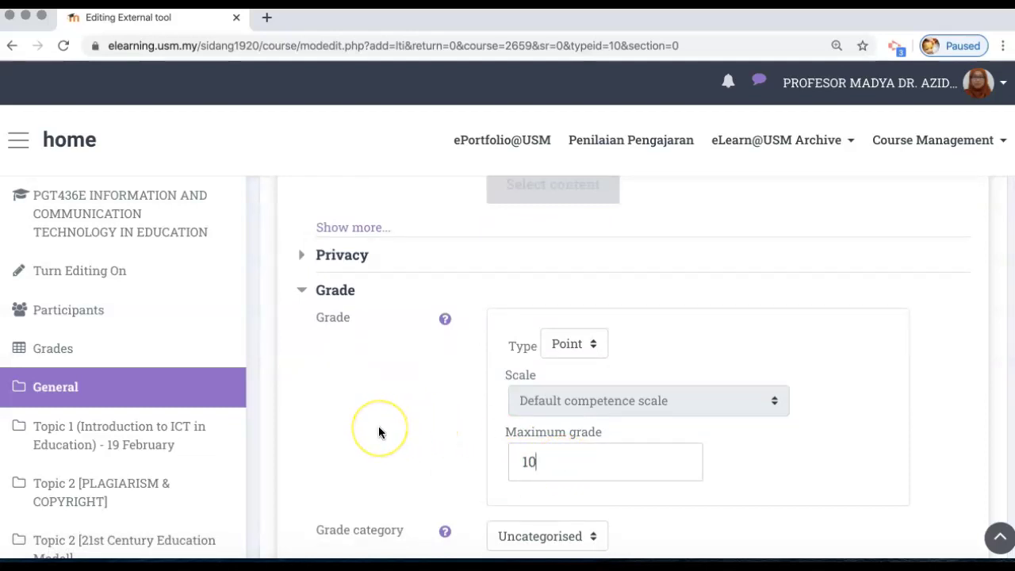
pyautogui.scroll(-1, 378, 432)
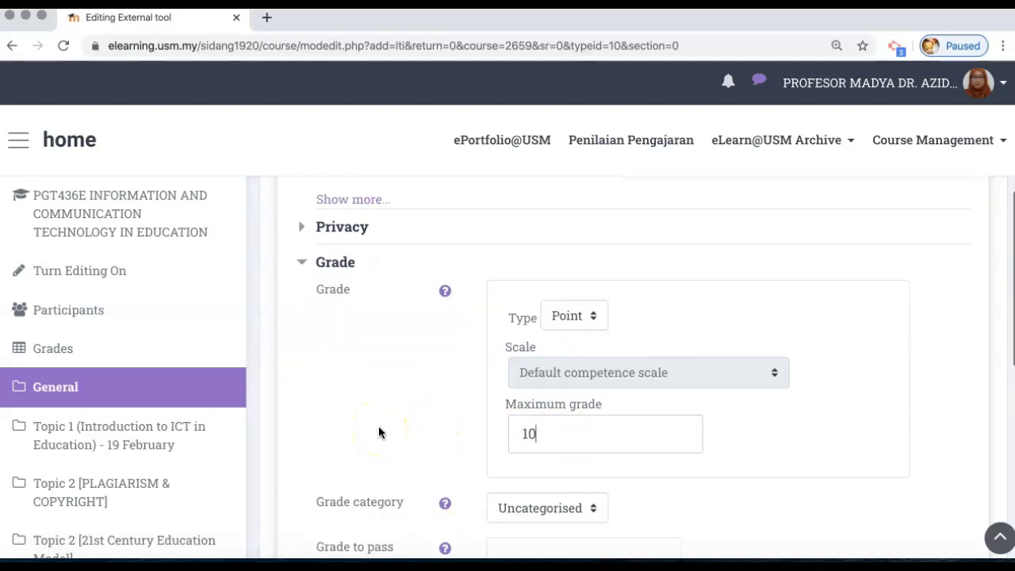
pyautogui.click(304, 253)
pyautogui.scroll(1, 302, 365)
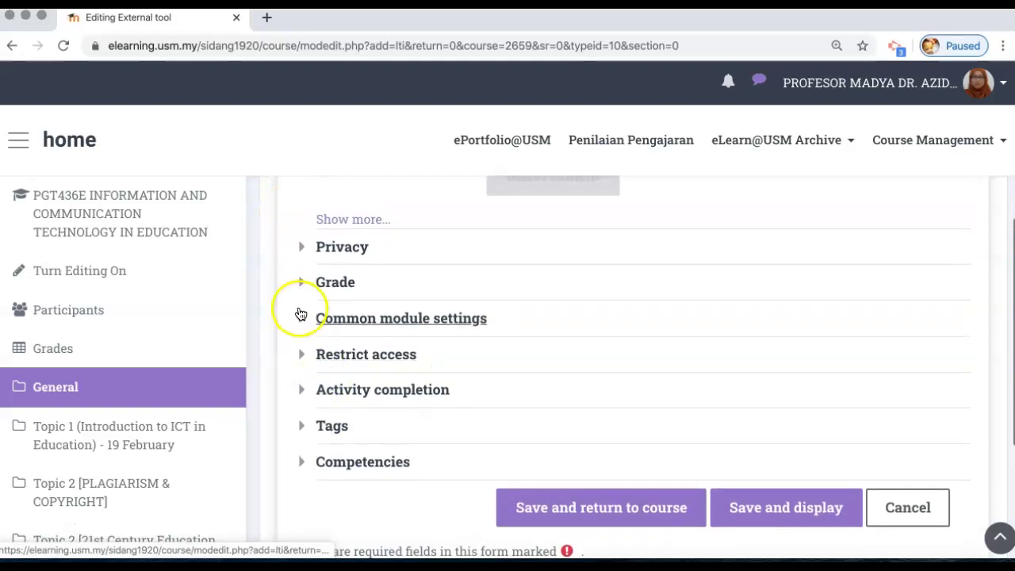
# Keep the activity's availability as "Show on course page" in the common module settings and check its access restrictions
pyautogui.click(302, 318)
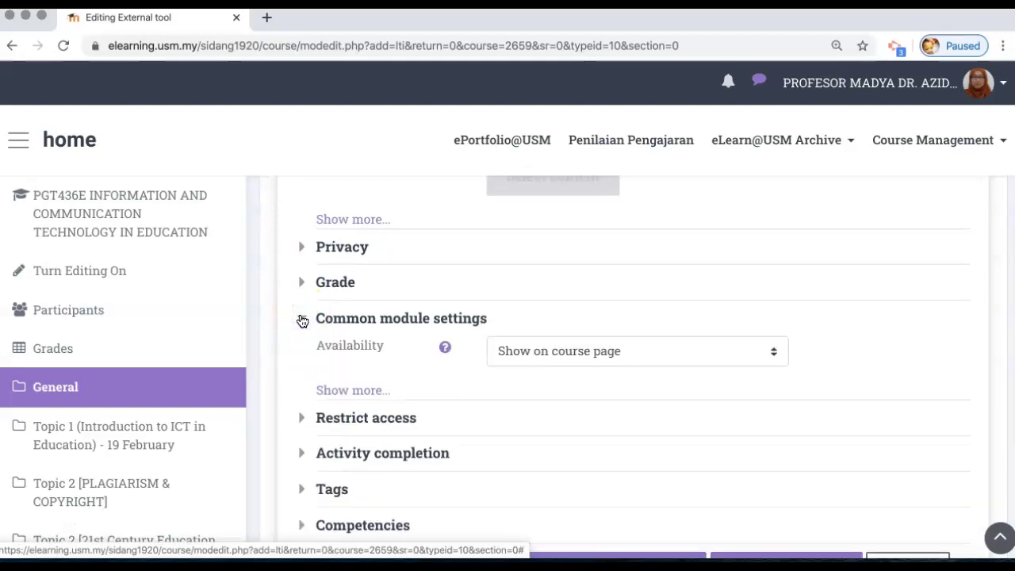
pyautogui.click(525, 352)
pyautogui.click(527, 368)
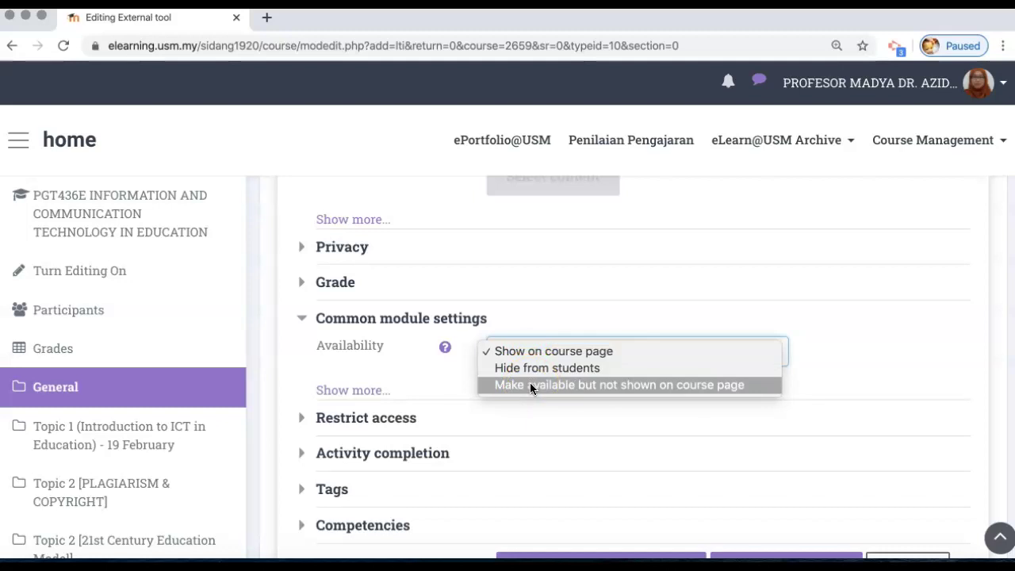
pyautogui.click(561, 418)
pyautogui.click(541, 355)
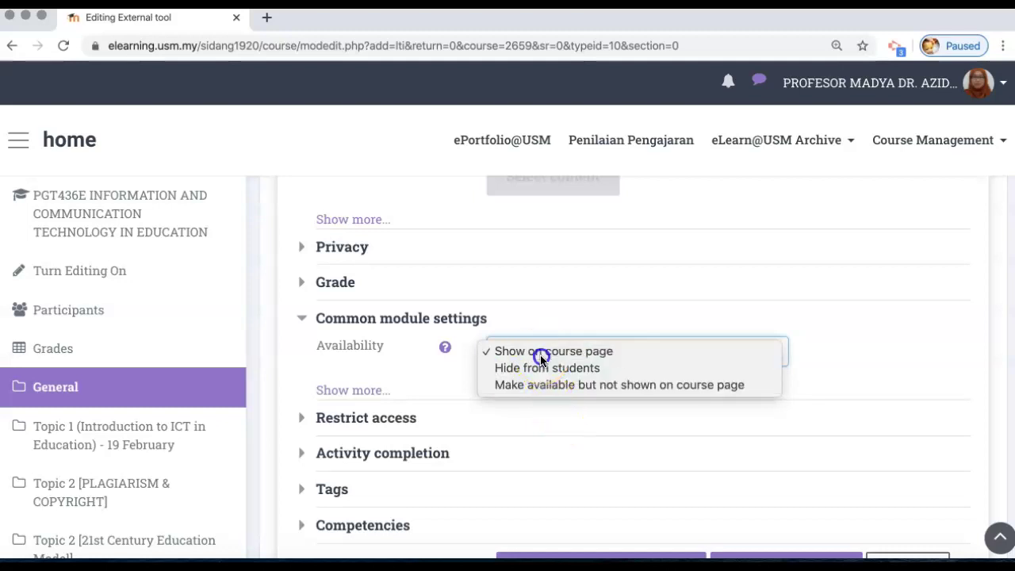
pyautogui.click(300, 423)
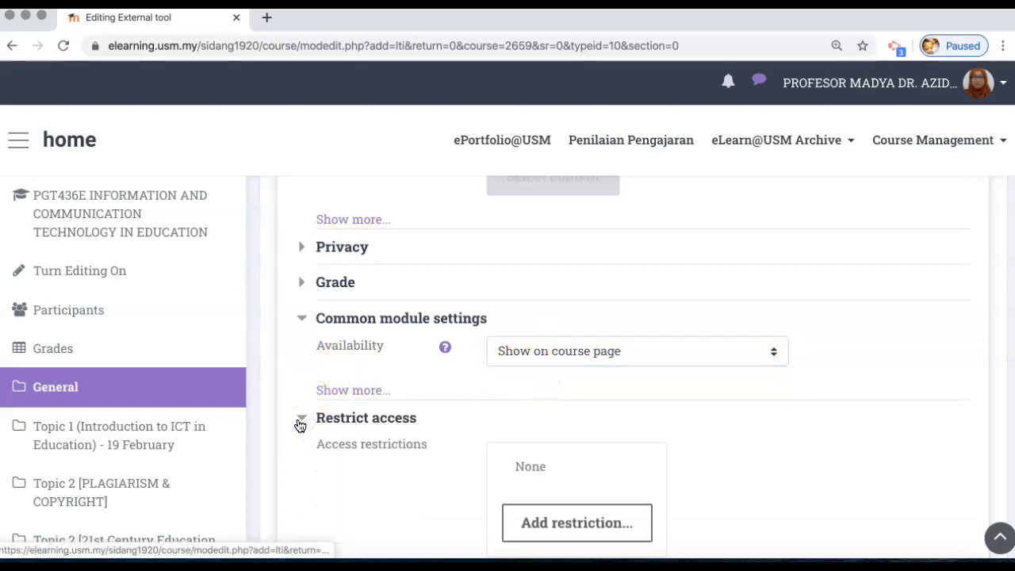
pyautogui.click(299, 425)
pyautogui.click(303, 321)
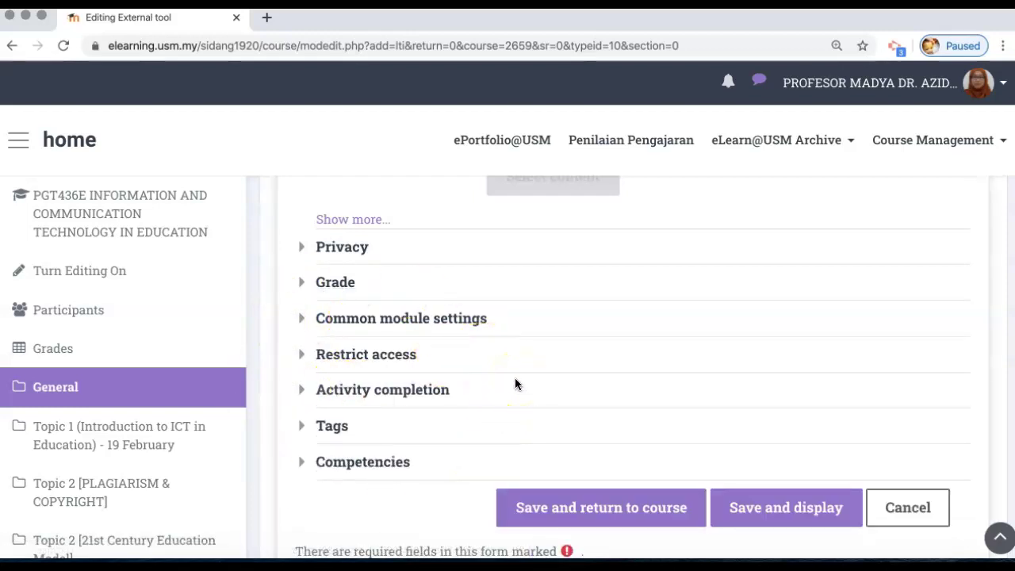
# Save the new Online Class activity and display it
pyautogui.scroll(3, 515, 377)
pyautogui.click(447, 361)
pyautogui.scroll(-3, 446, 359)
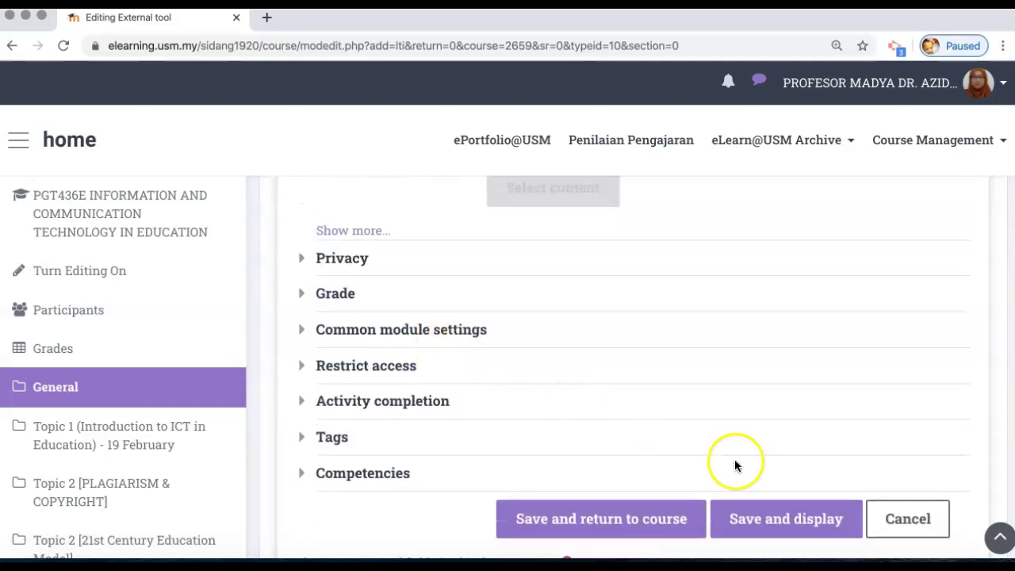
pyautogui.click(767, 519)
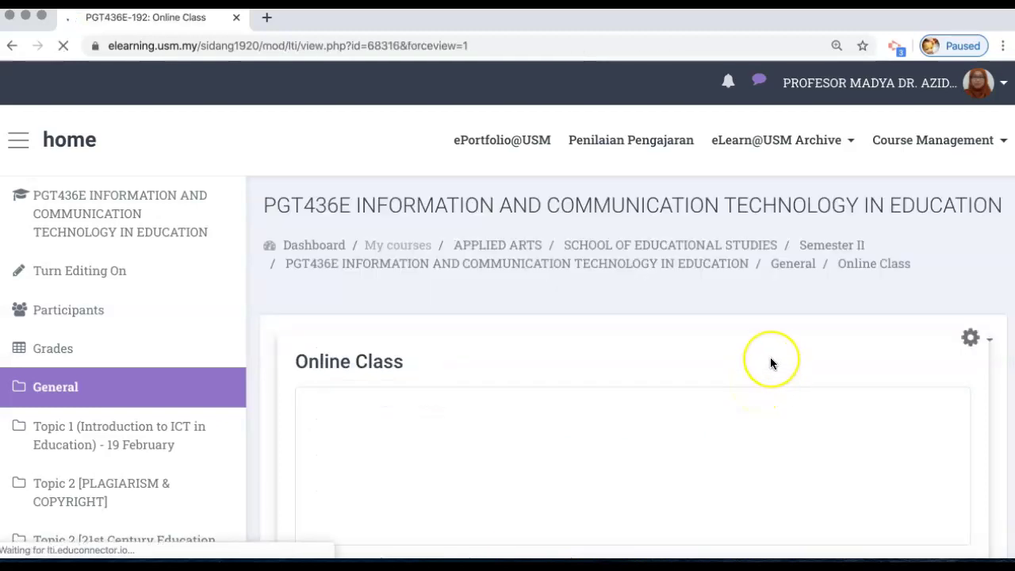
# Select only Virtual Meetings among the Webex features for the course, leaving Classroom Collaboration and Office Hours unselected
pyautogui.scroll(-1, 770, 363)
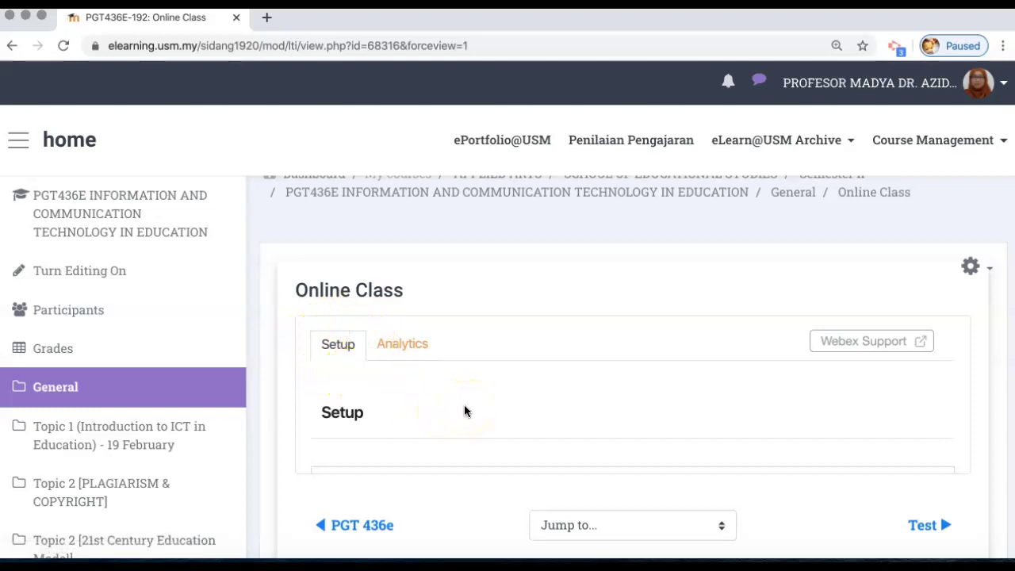
pyautogui.scroll(-1, 503, 402)
pyautogui.scroll(-3, 504, 405)
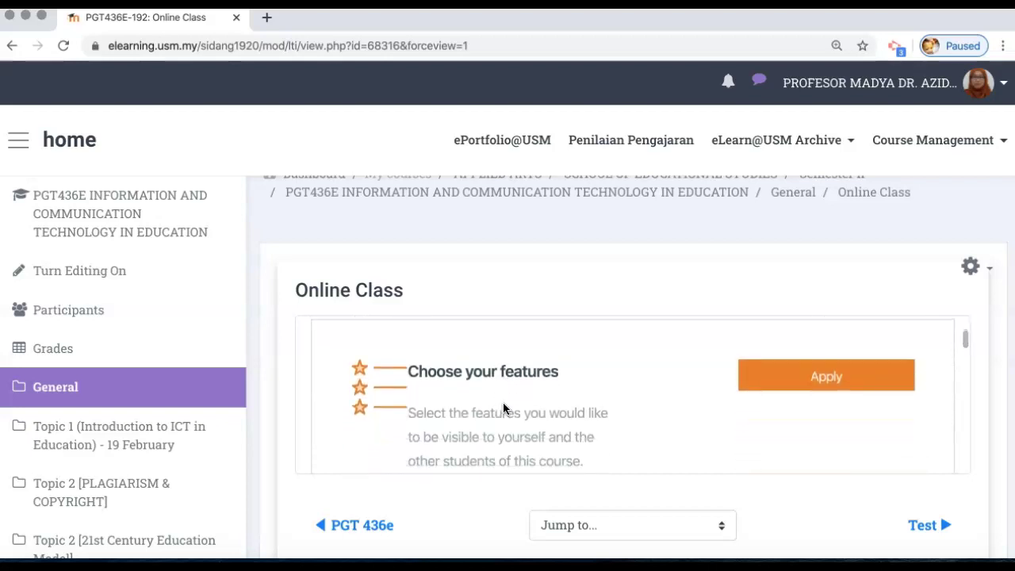
pyautogui.scroll(-1, 503, 406)
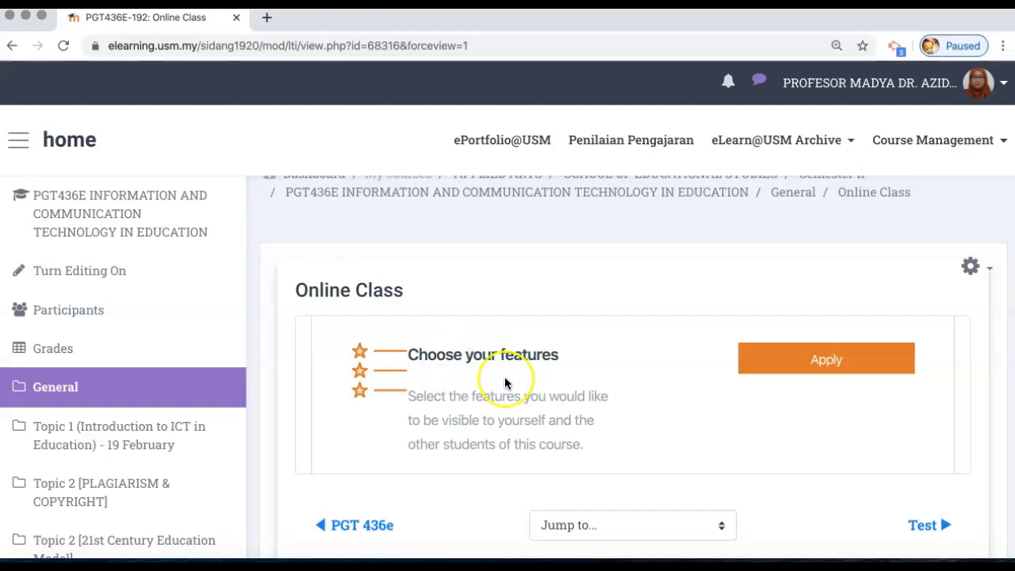
pyautogui.scroll(-2, 504, 382)
pyautogui.scroll(-2, 517, 386)
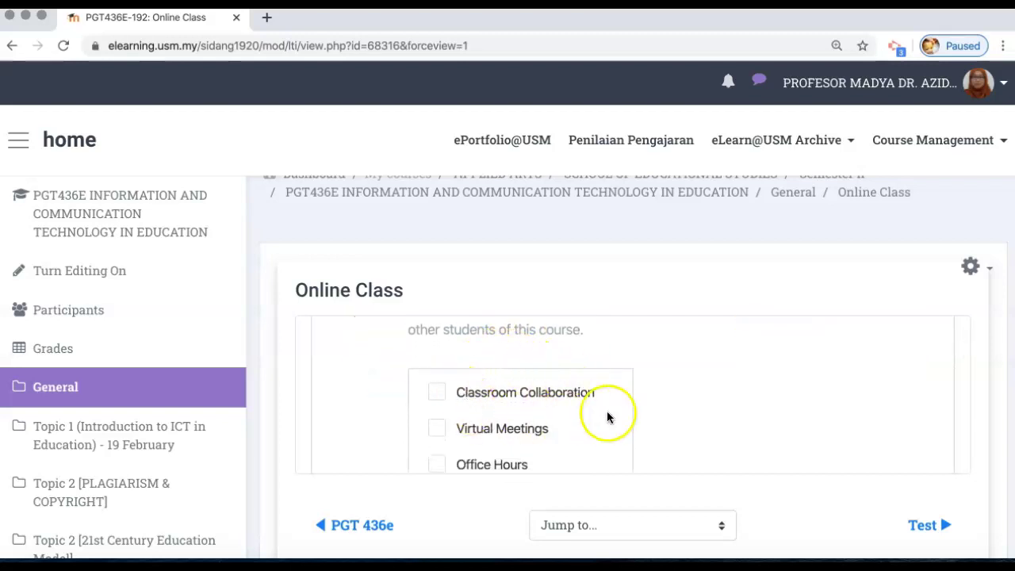
pyautogui.scroll(-1, 586, 439)
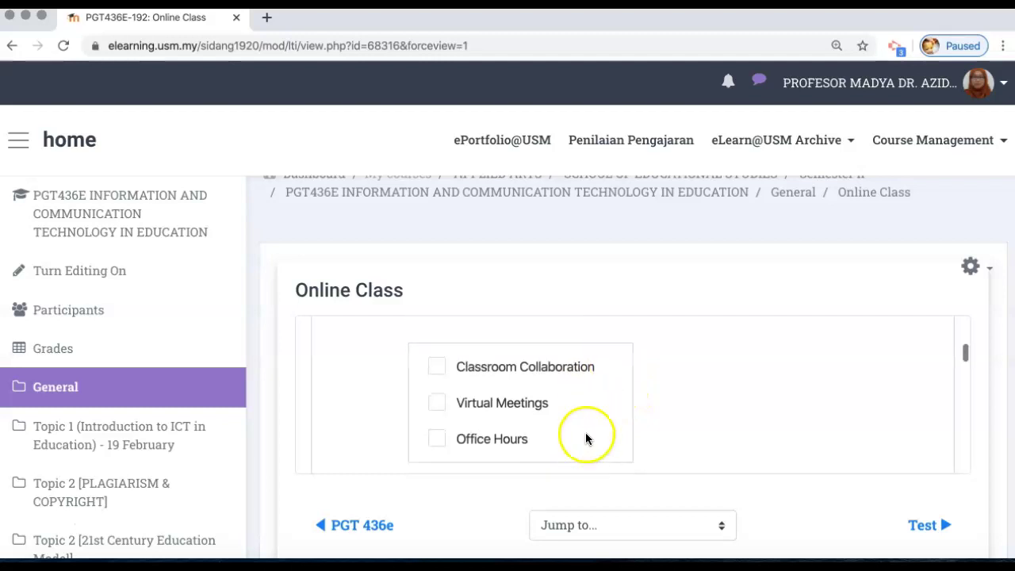
pyautogui.scroll(-1, 566, 413)
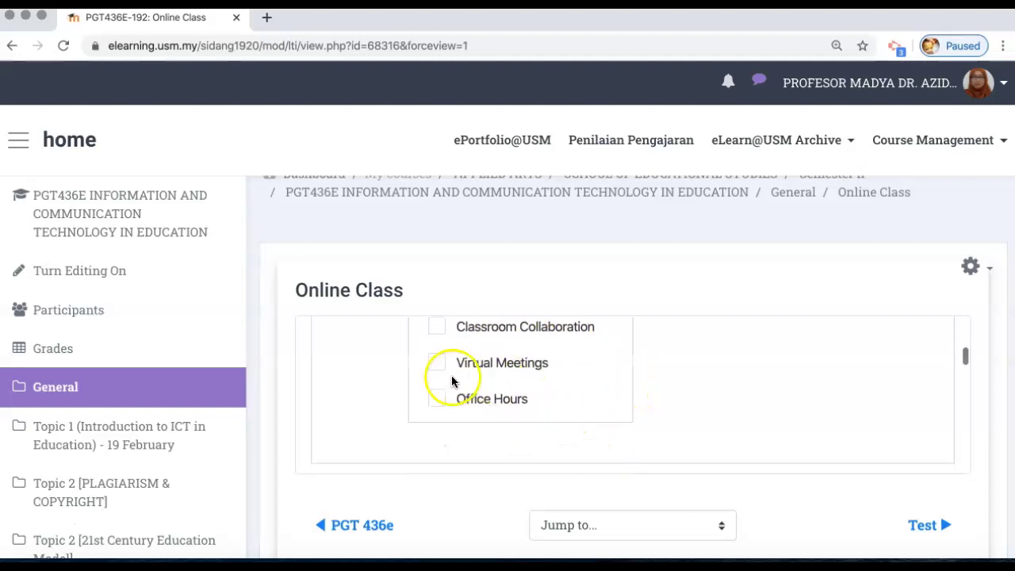
pyautogui.scroll(-2, 566, 392)
pyautogui.scroll(2, 567, 392)
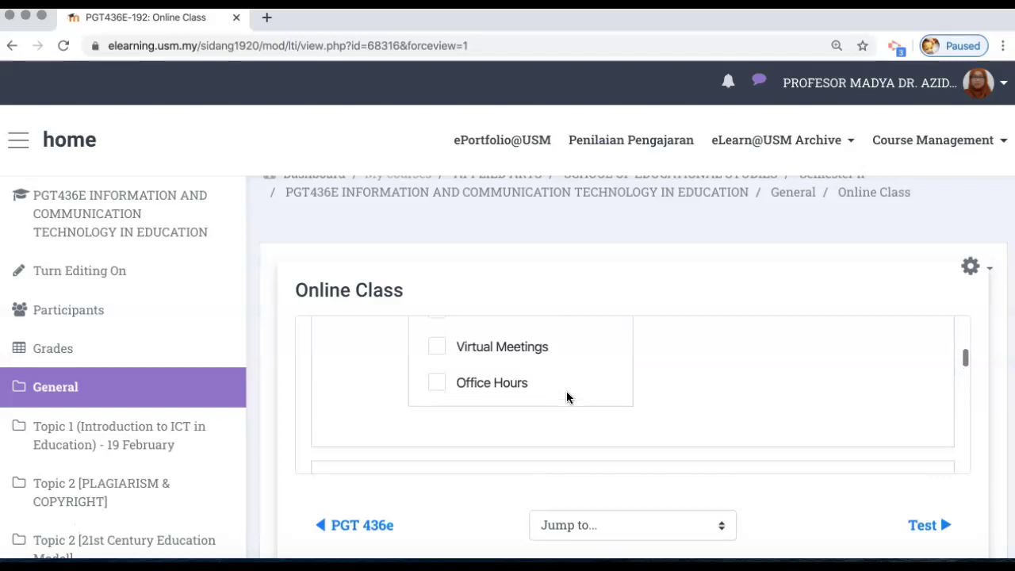
pyautogui.scroll(1, 566, 394)
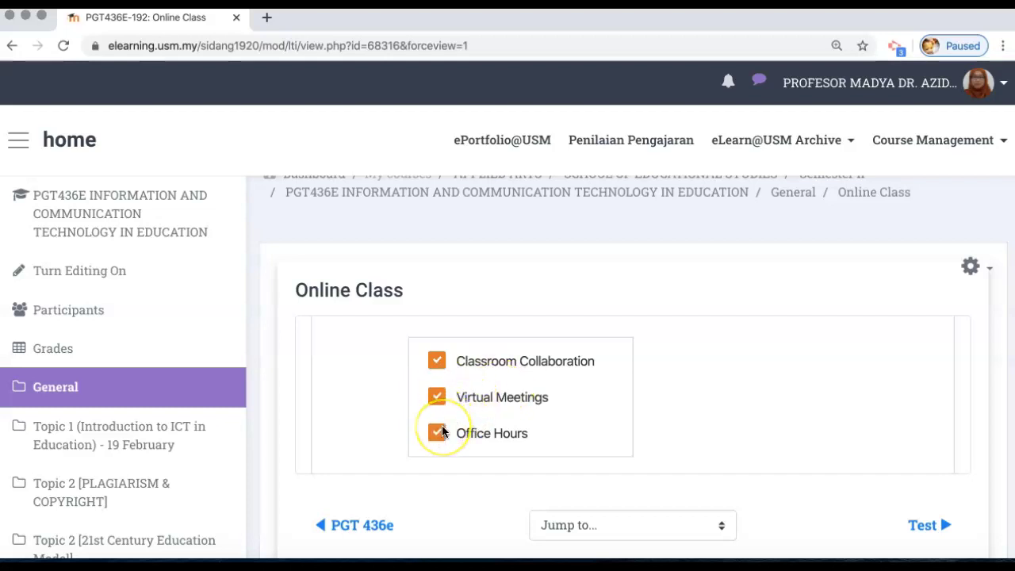
pyautogui.click(433, 358)
pyautogui.click(436, 435)
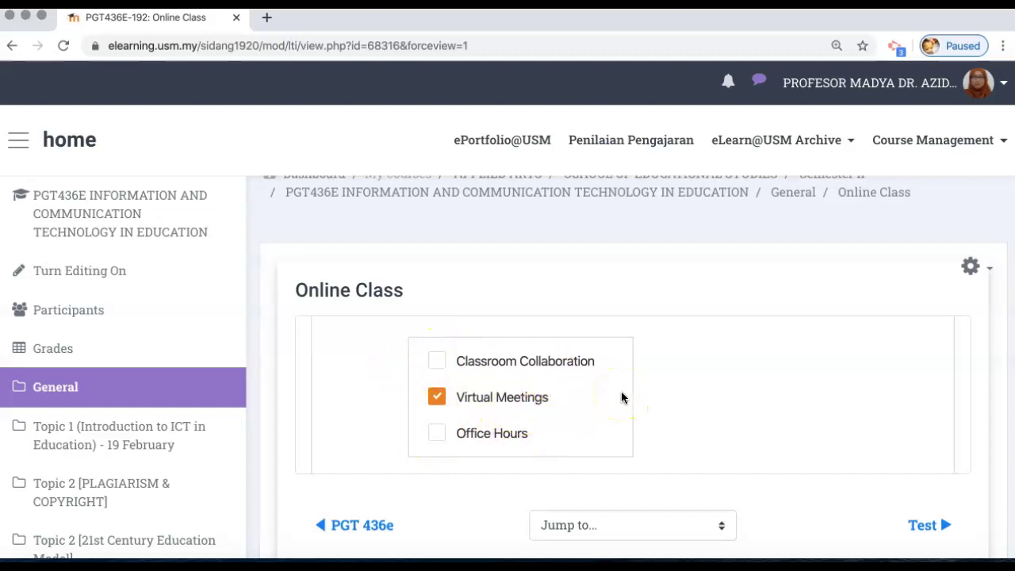
# Review the remaining Webex setup sections, including LMS authorization and Webex Meetings attendance grading
pyautogui.scroll(5, 537, 401)
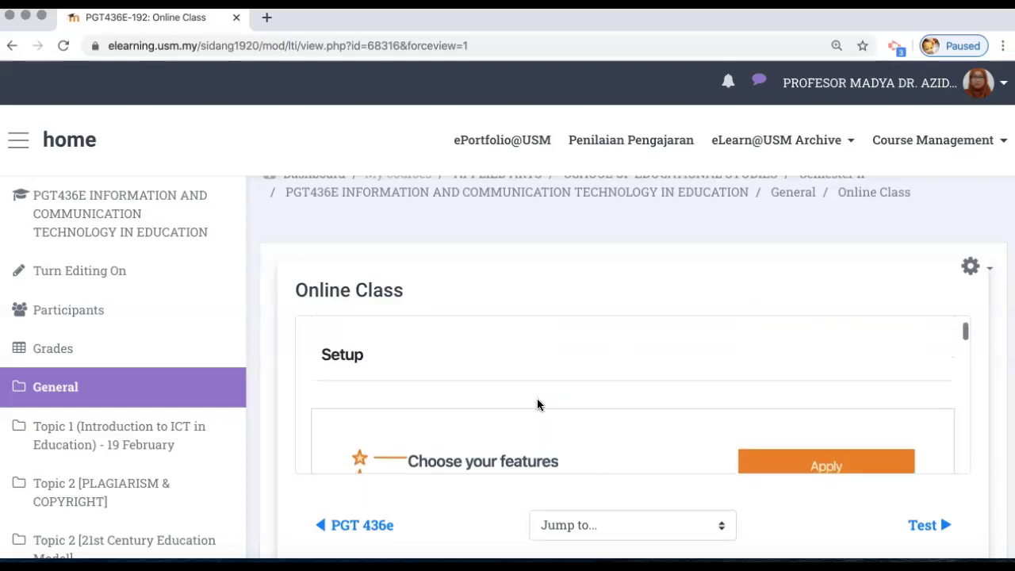
pyautogui.scroll(2, 536, 401)
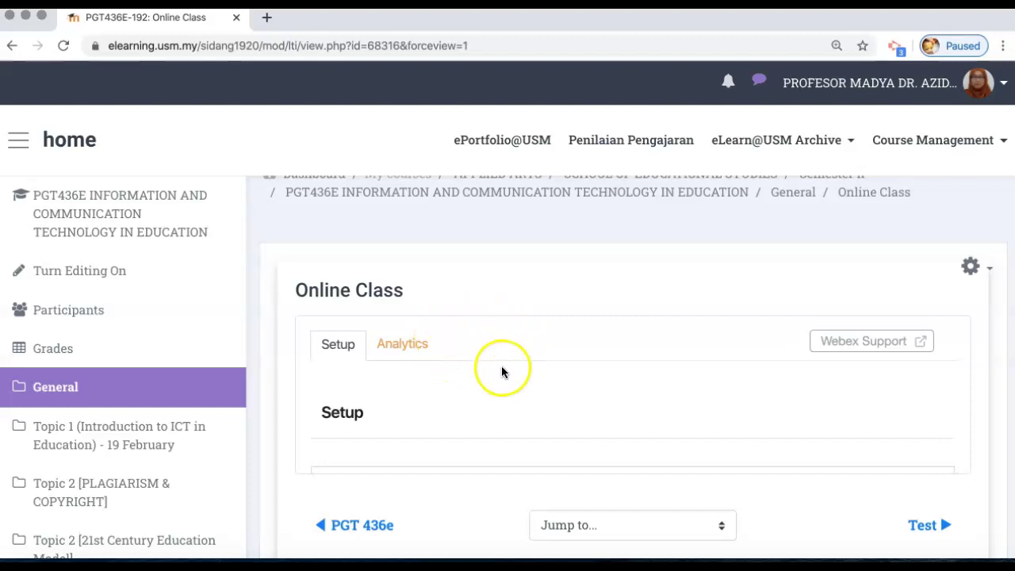
pyautogui.scroll(-3, 544, 403)
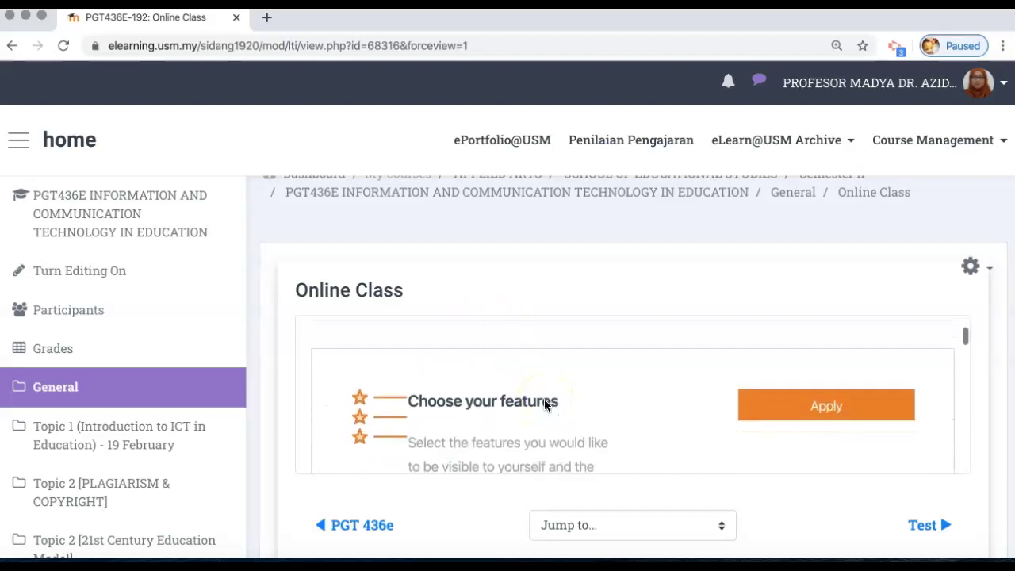
pyautogui.scroll(-5, 640, 426)
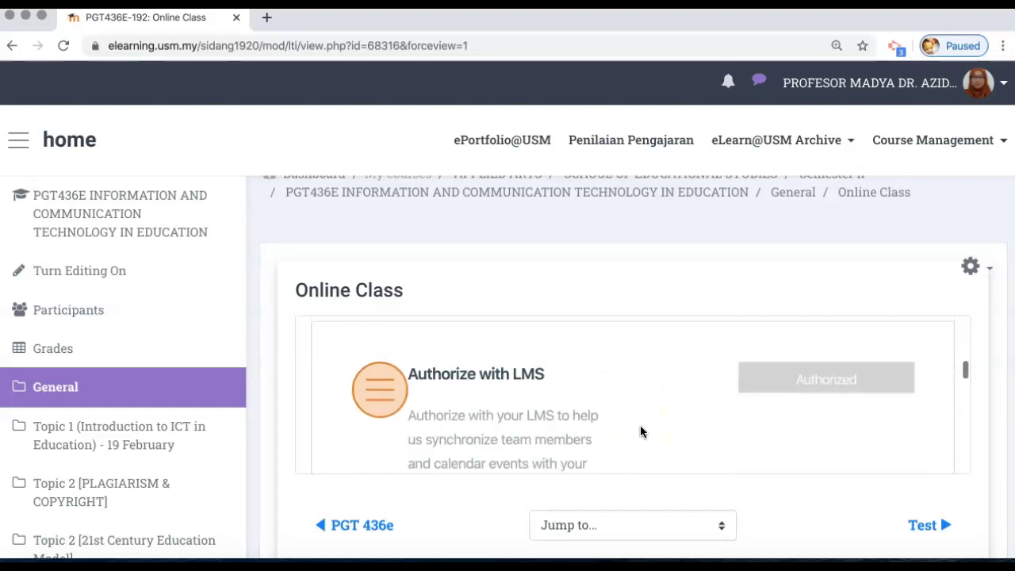
pyautogui.scroll(-4, 640, 426)
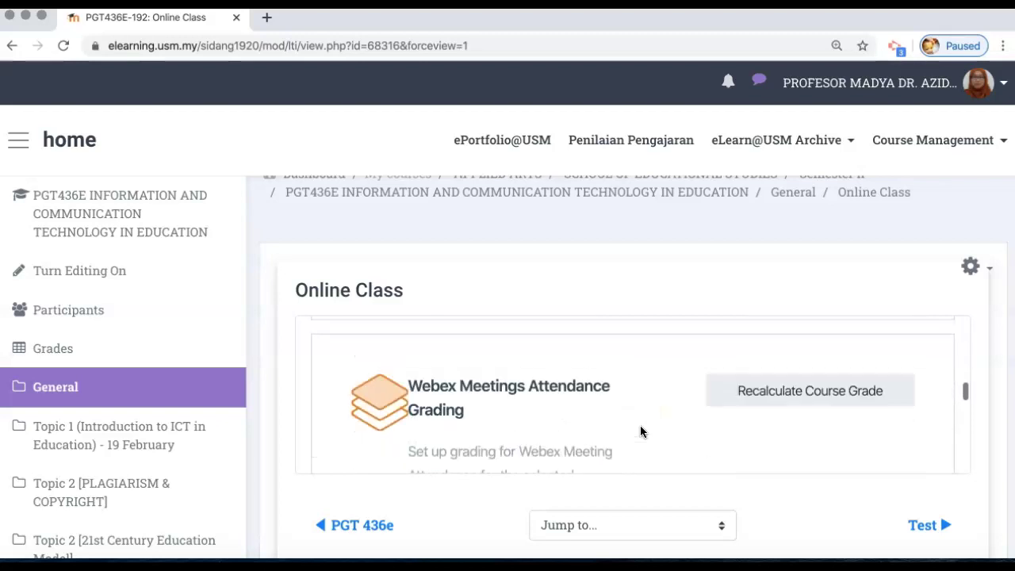
pyautogui.scroll(-5, 641, 429)
pyautogui.scroll(-5, 641, 431)
pyautogui.scroll(-5, 640, 431)
# Set the Reminder Bot's reminder time to 30 mins before the Webex meeting
pyautogui.scroll(1, 621, 410)
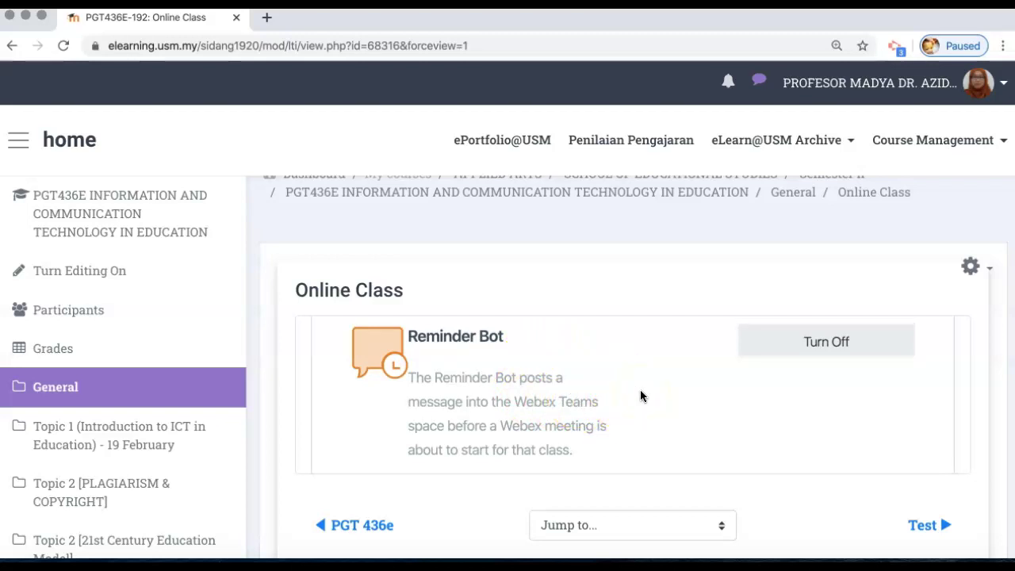
pyautogui.scroll(-1, 647, 403)
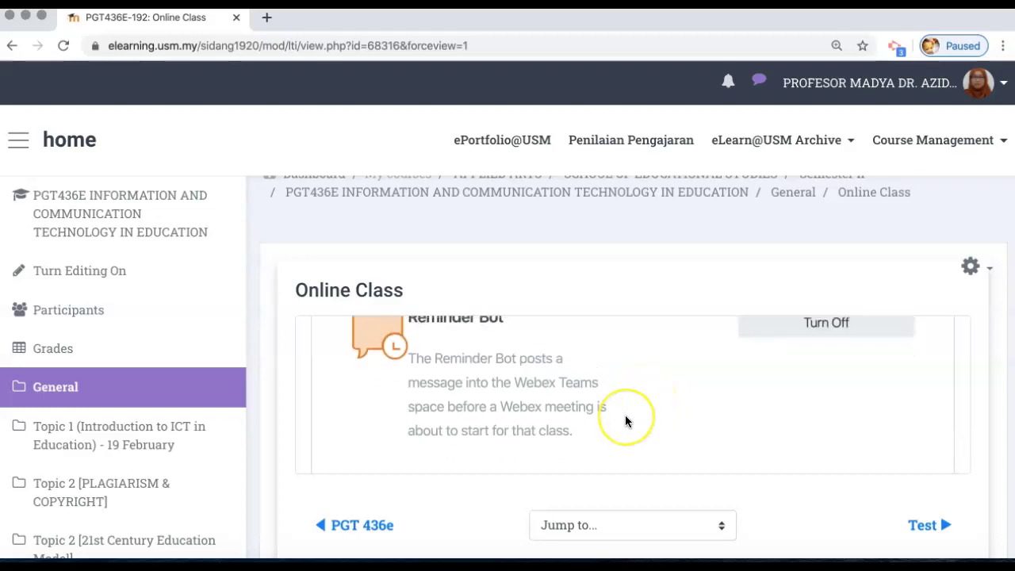
pyautogui.scroll(-4, 626, 421)
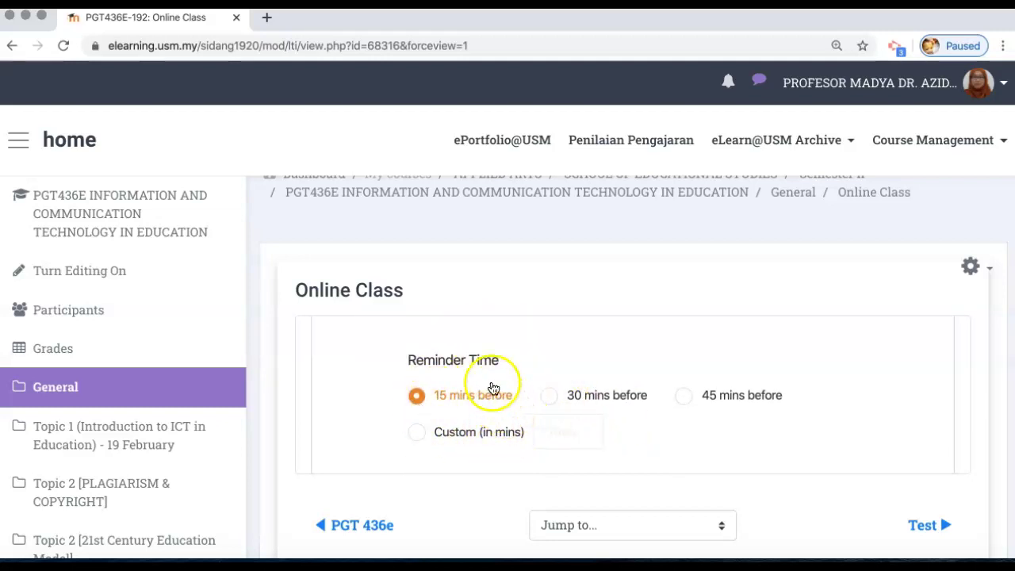
pyautogui.click(552, 398)
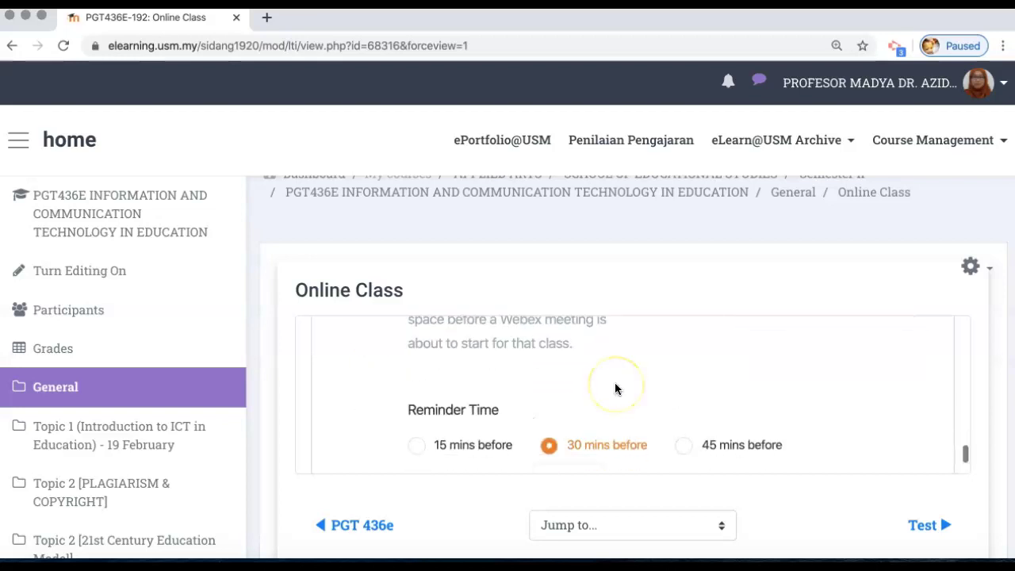
pyautogui.scroll(-2, 615, 382)
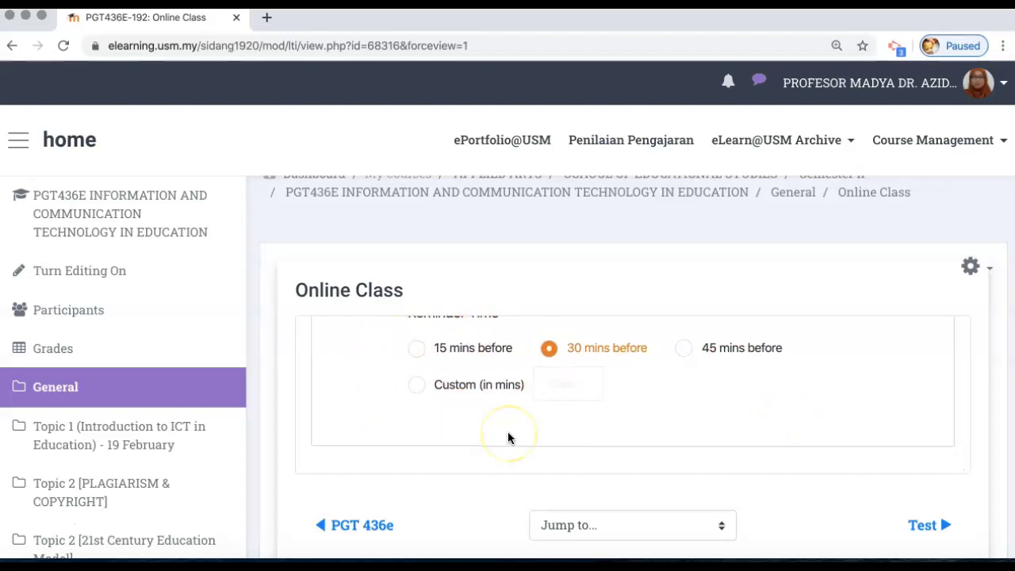
# Return to the feature selection in the Webex setup and apply the chosen features
pyautogui.scroll(3, 508, 434)
pyautogui.scroll(2, 583, 425)
pyautogui.scroll(-3, 584, 425)
pyautogui.scroll(3, 584, 425)
pyautogui.scroll(8, 584, 425)
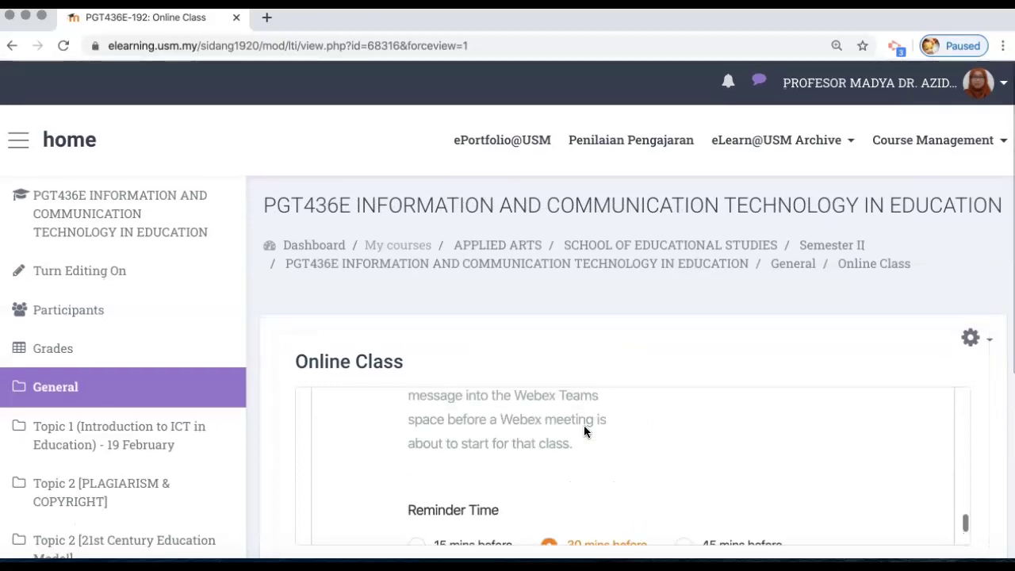
pyautogui.scroll(6, 585, 432)
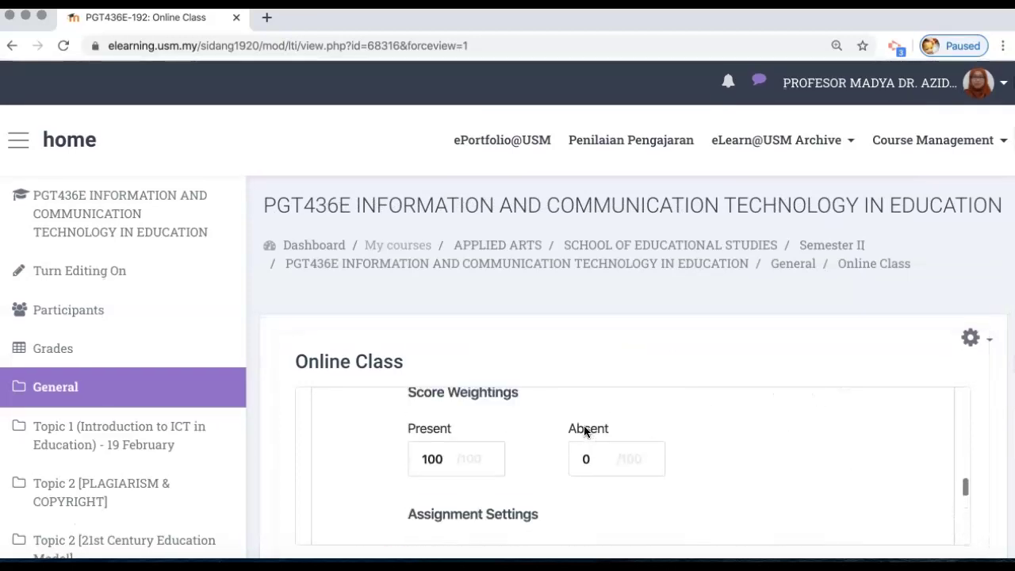
pyautogui.scroll(8, 585, 432)
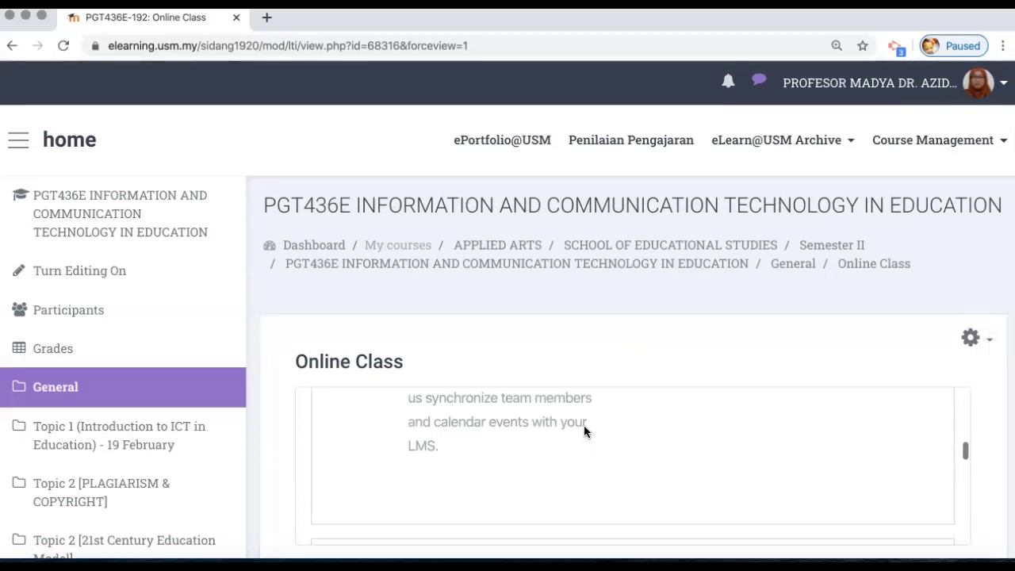
pyautogui.scroll(5, 584, 425)
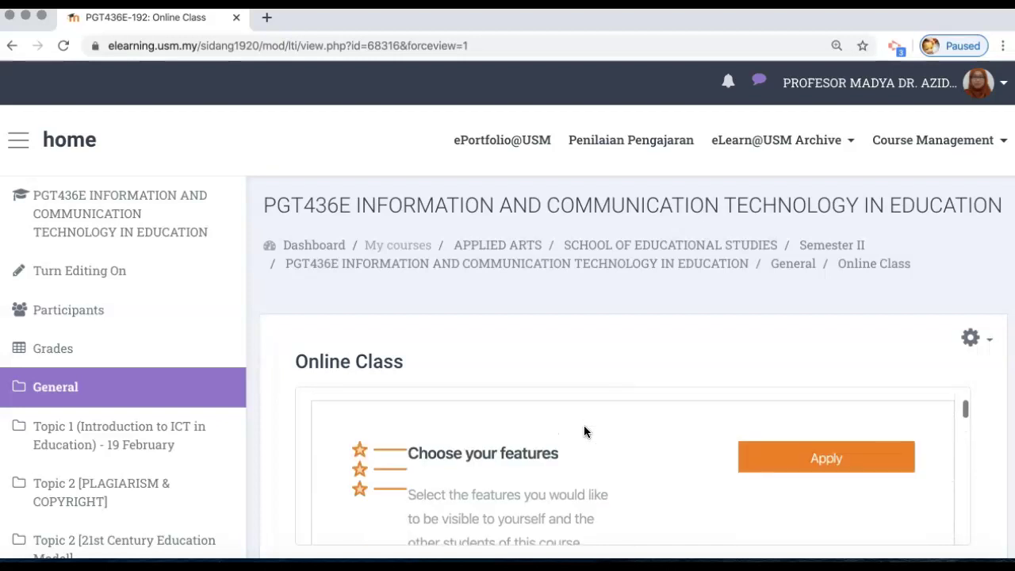
pyautogui.click(787, 510)
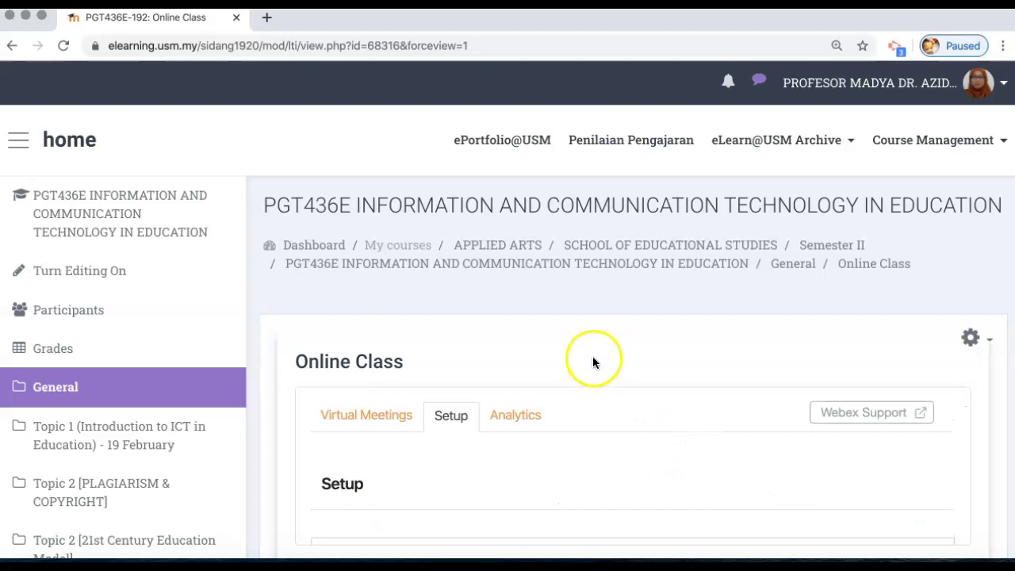
# Open the Virtual Meetings page of the Online Class activity
pyautogui.scroll(-1, 594, 359)
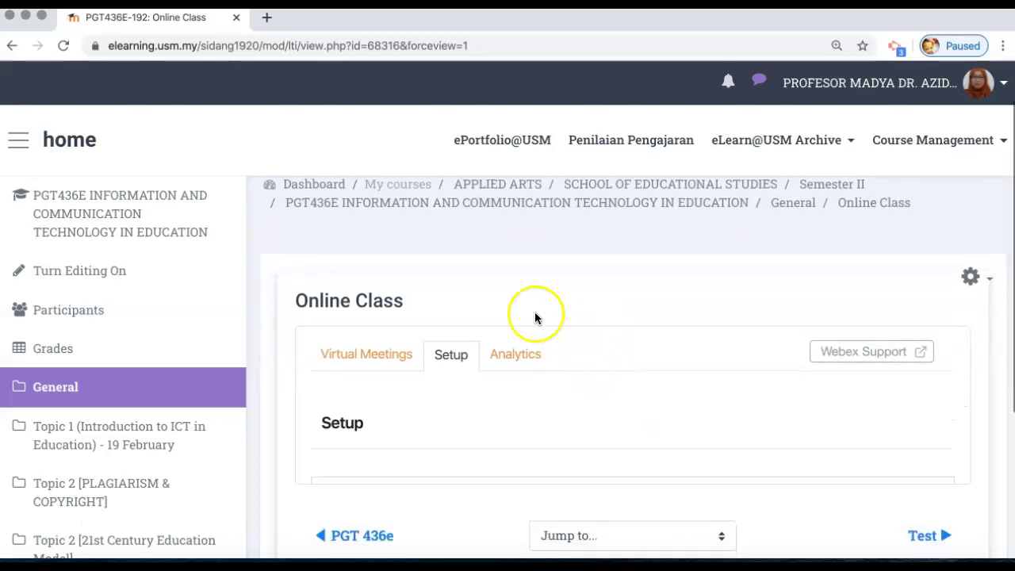
pyautogui.click(381, 364)
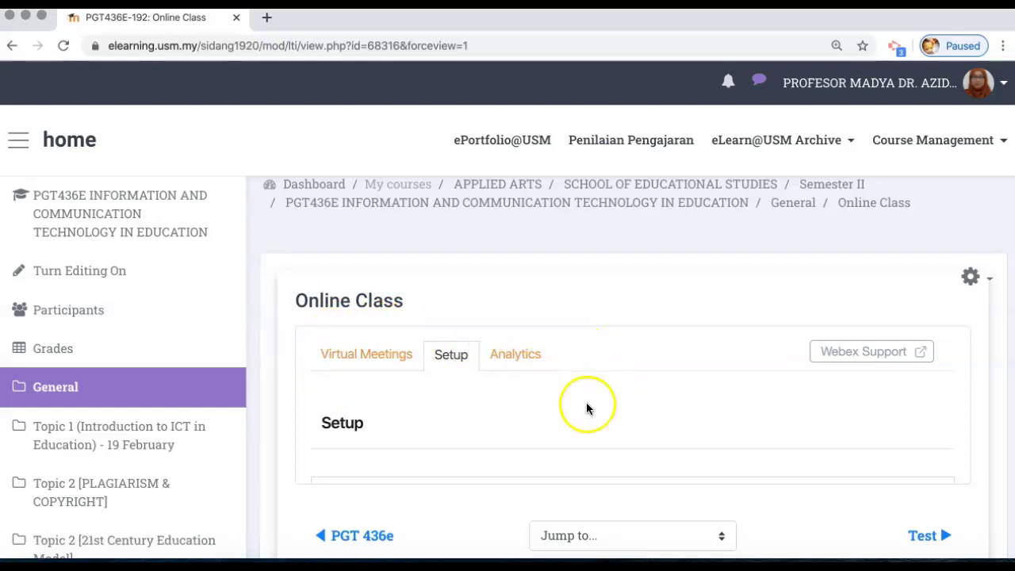
pyautogui.scroll(-2, 586, 409)
pyautogui.scroll(2, 586, 409)
pyautogui.click(554, 409)
pyautogui.click(461, 384)
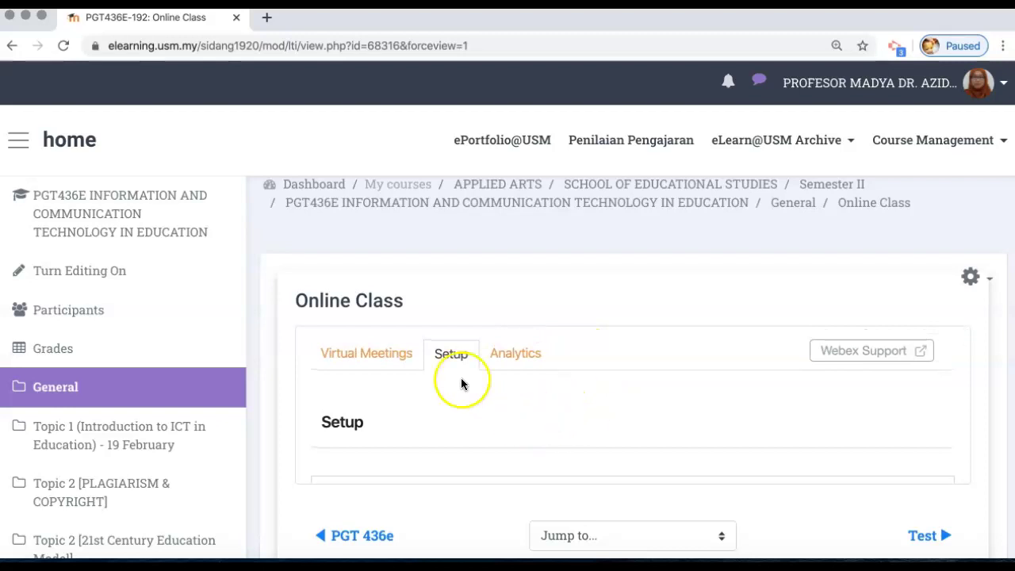
pyautogui.click(359, 354)
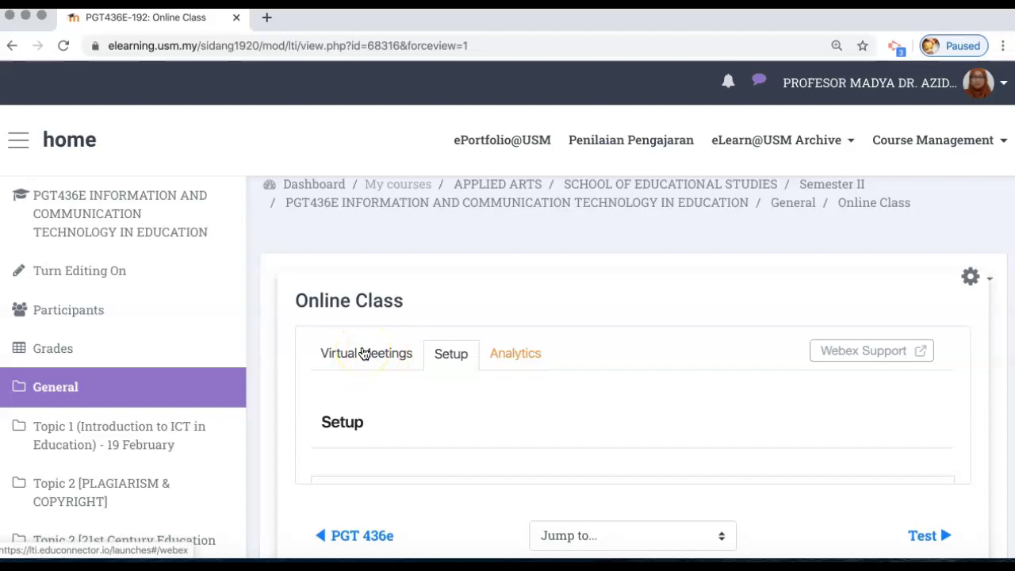
# Open the Online Class virtual meetings list and start a new meeting
pyautogui.click(373, 351)
pyautogui.click(475, 399)
pyautogui.scroll(-2, 475, 398)
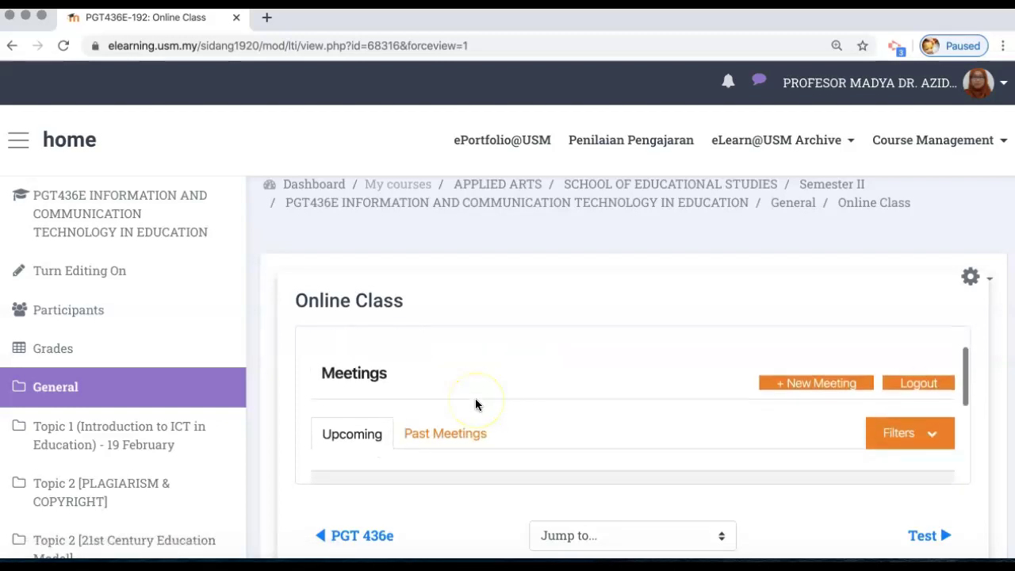
pyautogui.scroll(-4, 476, 403)
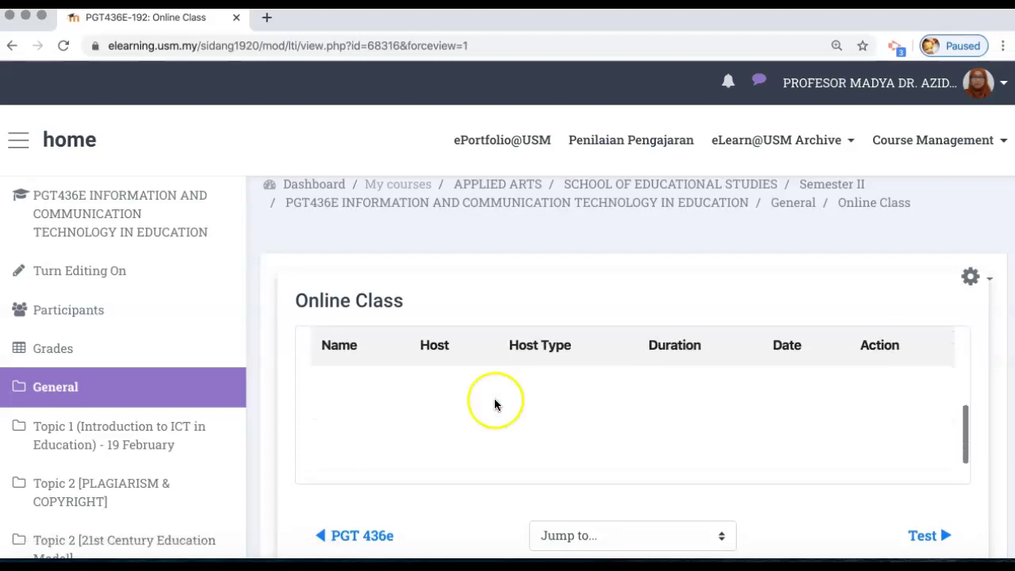
pyautogui.scroll(-2, 824, 380)
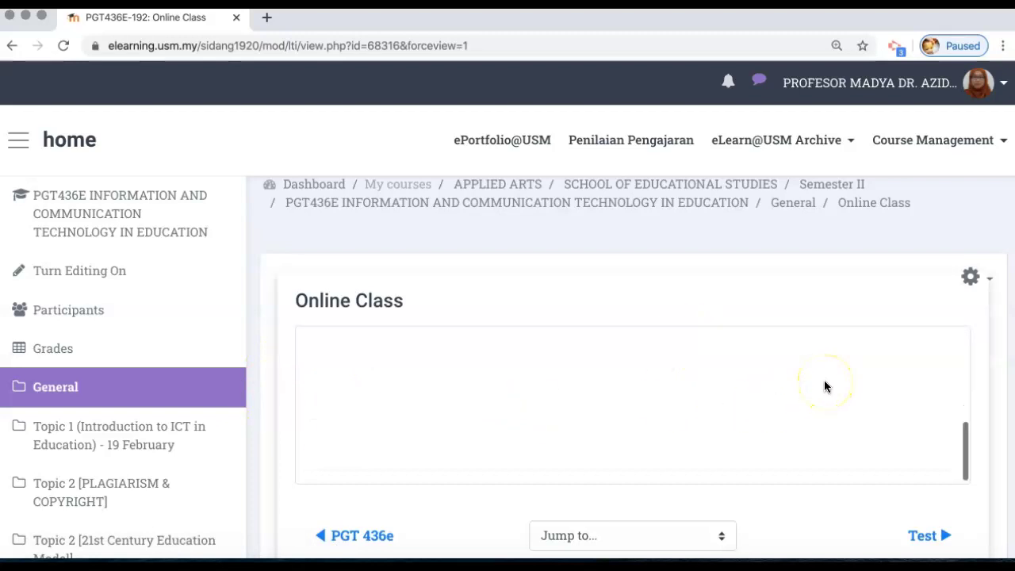
pyautogui.scroll(5, 824, 386)
pyautogui.click(810, 385)
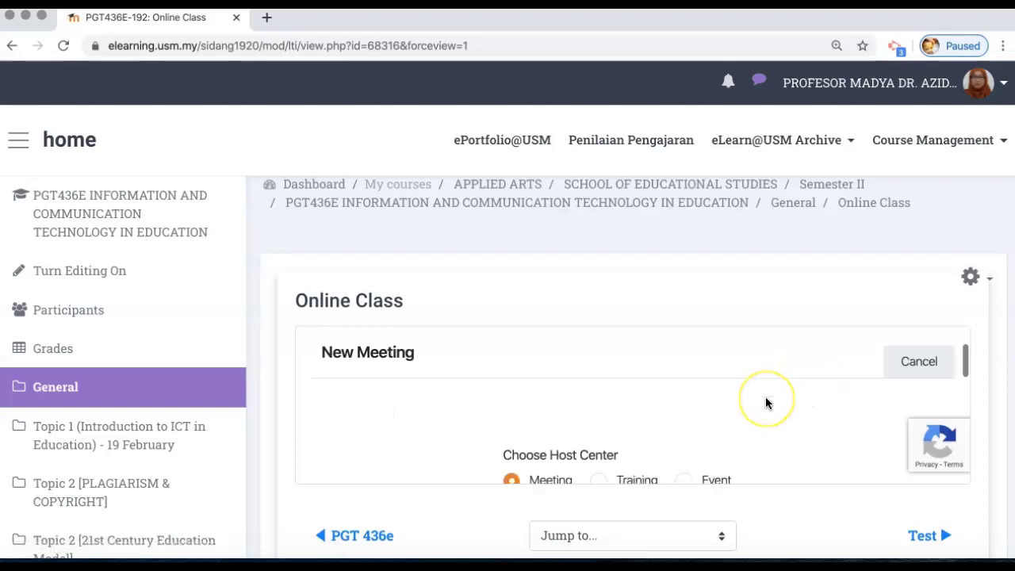
# Choose Training as the new meeting's host center and name the meeting Online Session 1
pyautogui.scroll(-2, 765, 397)
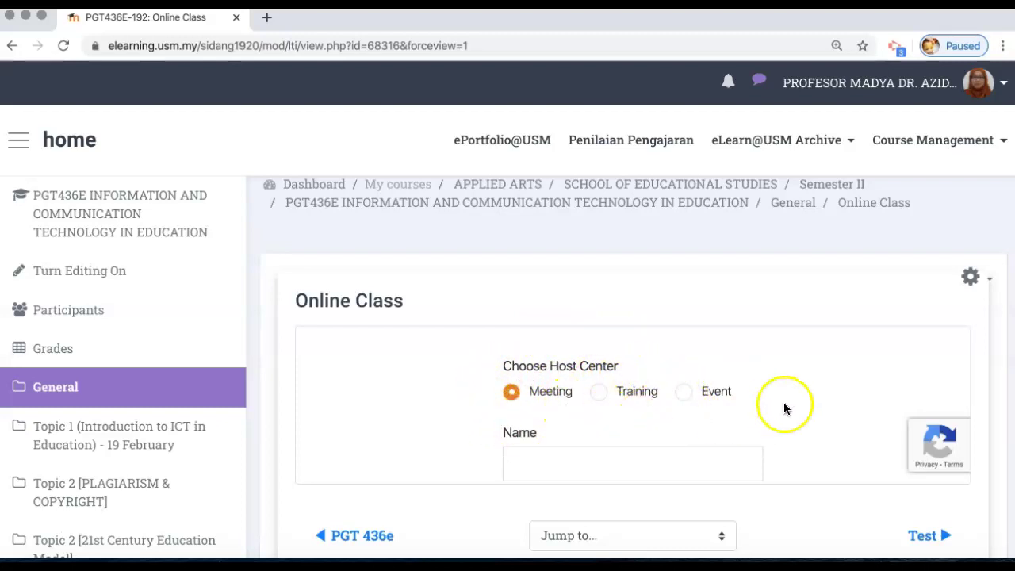
pyautogui.click(600, 391)
pyautogui.scroll(-1, 665, 404)
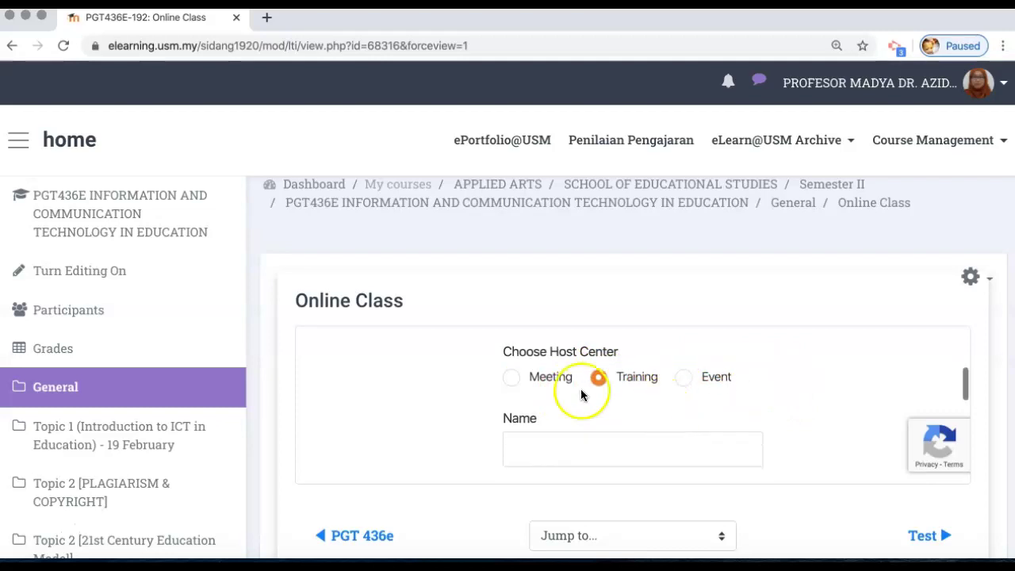
pyautogui.click(509, 377)
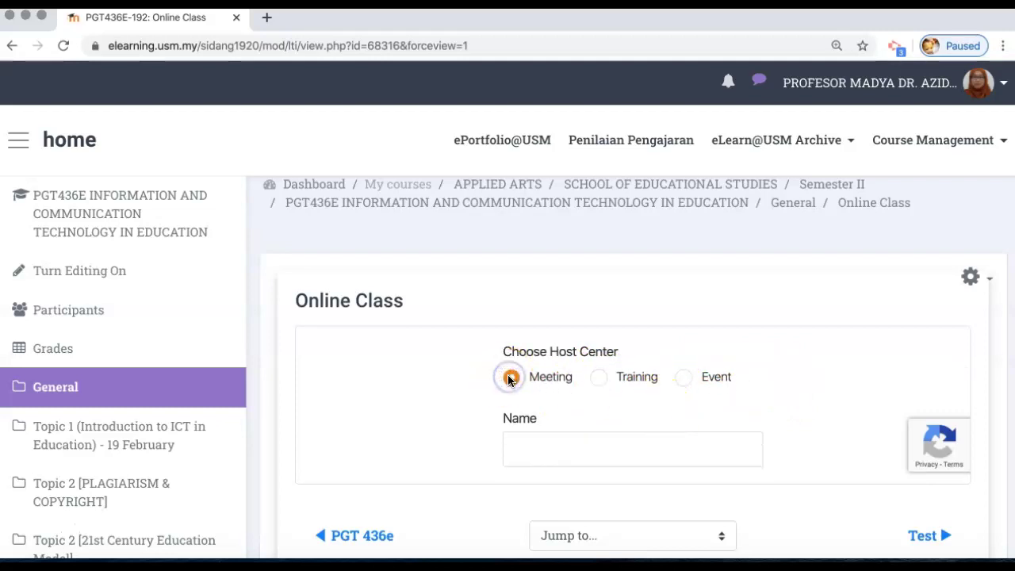
pyautogui.click(593, 375)
pyautogui.scroll(-3, 632, 425)
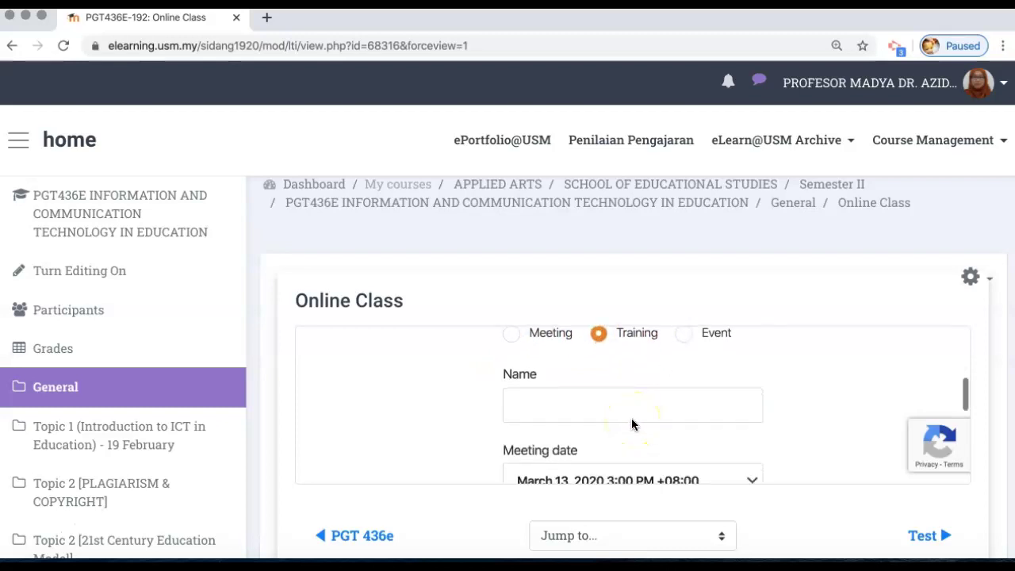
pyautogui.click(625, 409)
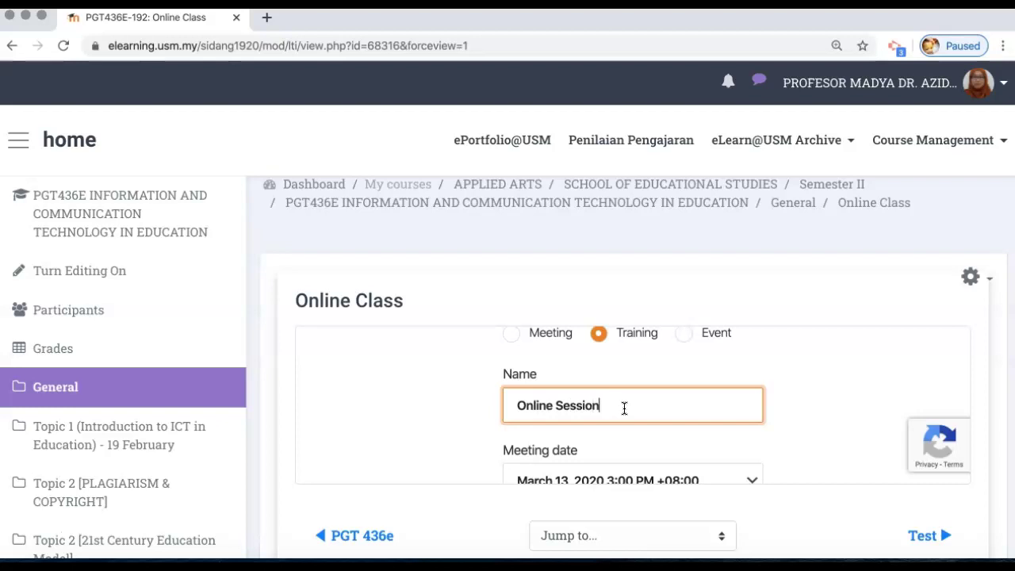
# Set the meeting date of Online Session 1 to March 18, 2020
pyautogui.scroll(-2, 679, 442)
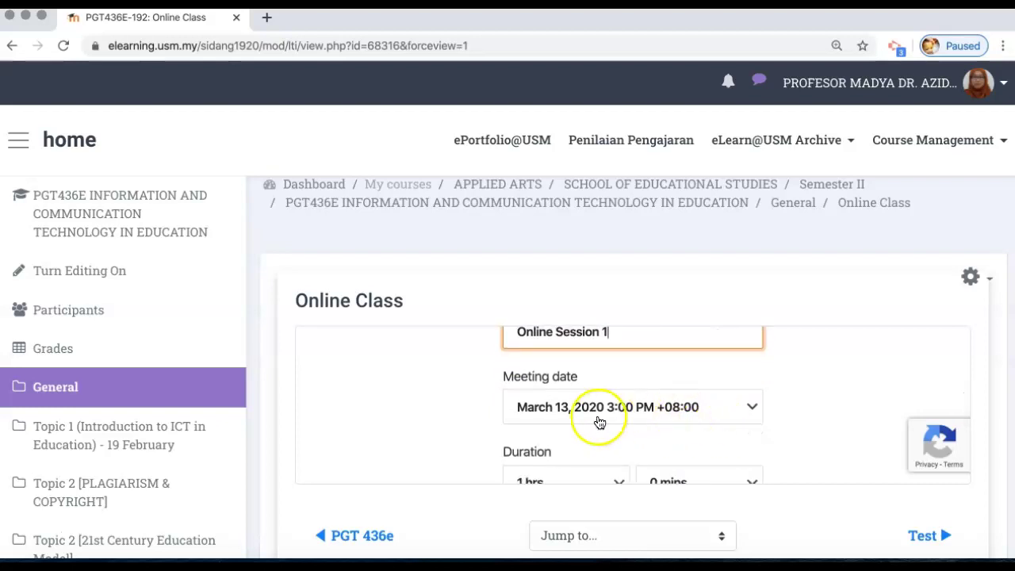
pyautogui.click(561, 407)
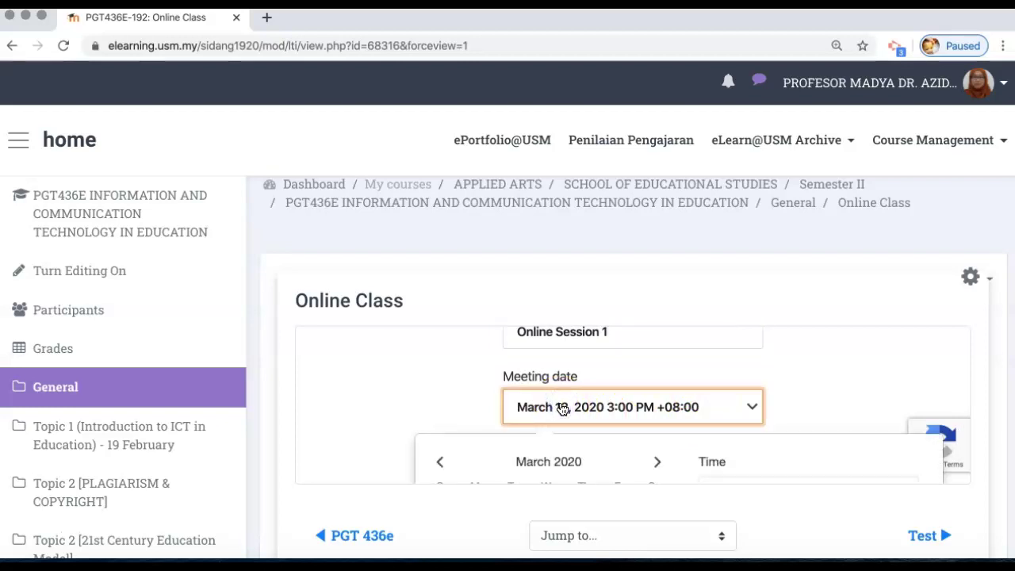
pyautogui.scroll(-2, 575, 420)
pyautogui.scroll(-4, 587, 436)
pyautogui.scroll(-1, 575, 448)
pyautogui.scroll(1, 550, 444)
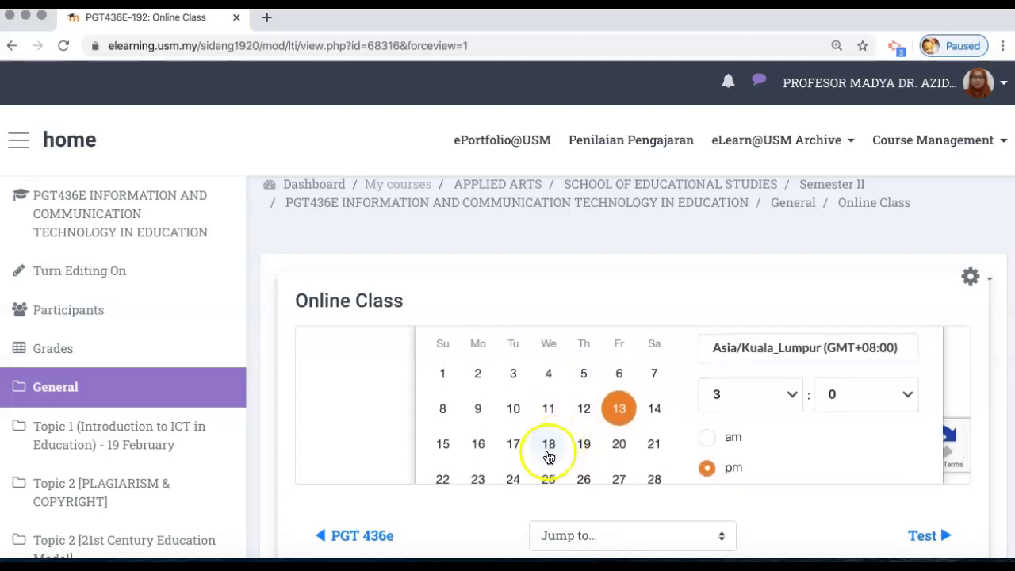
pyautogui.click(549, 455)
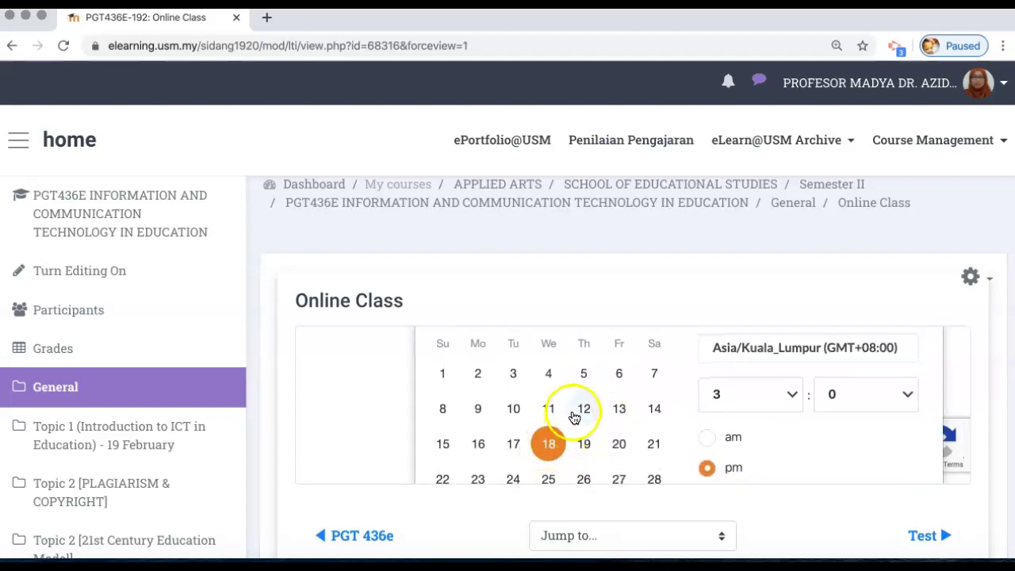
# Set the meeting's start time to 9:00 am and close the date picker
pyautogui.click(791, 395)
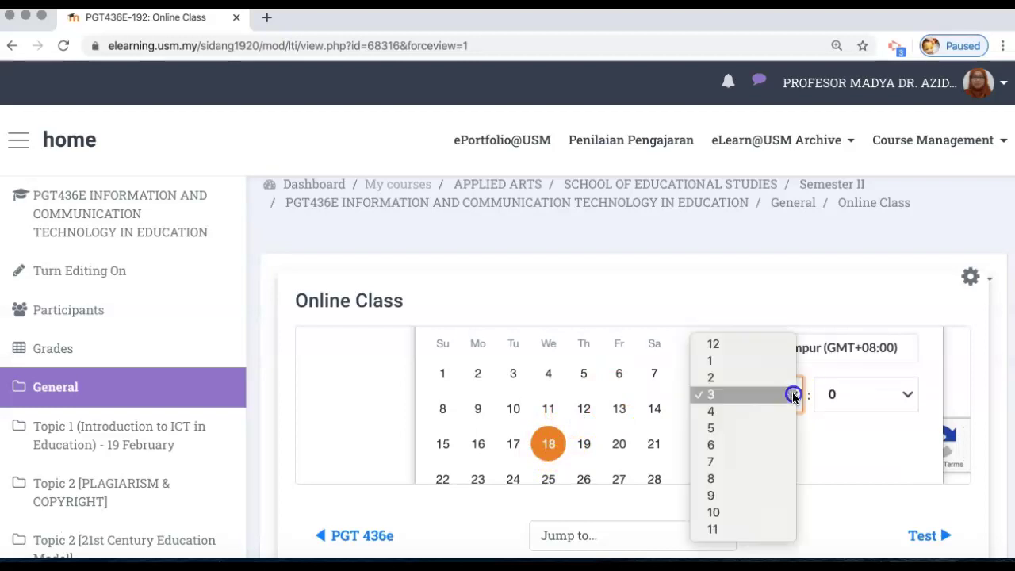
pyautogui.click(730, 492)
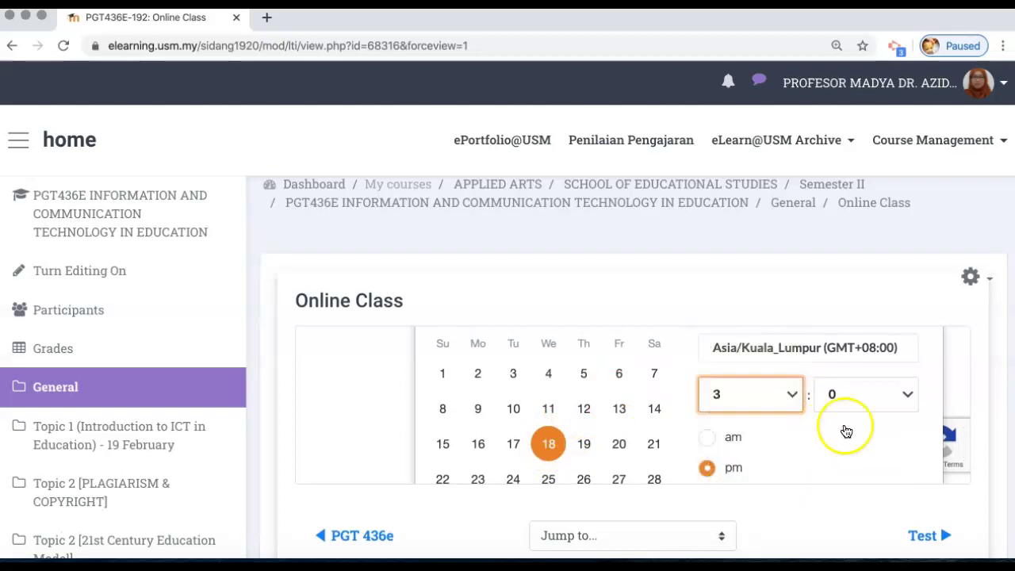
pyautogui.click(855, 406)
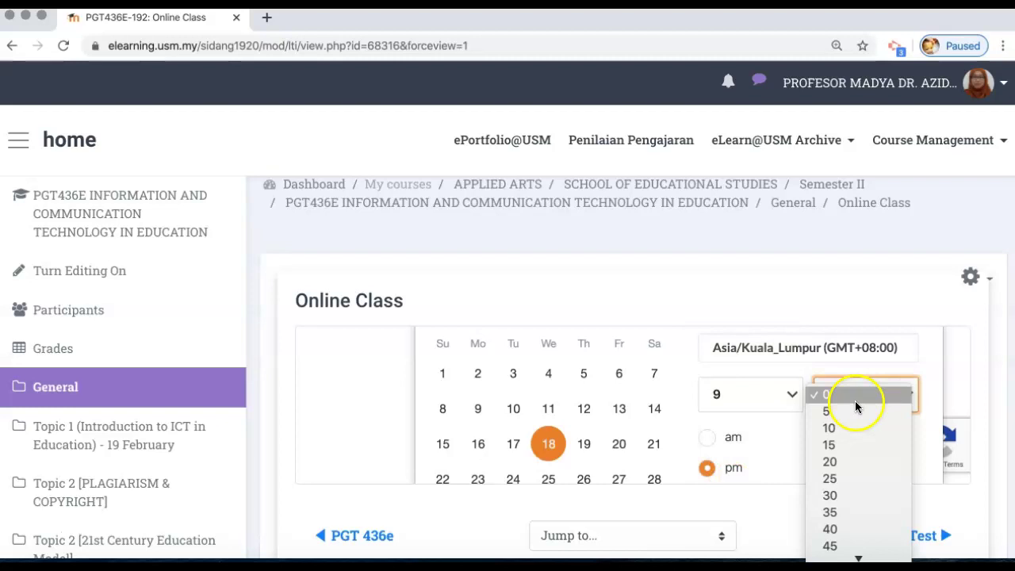
pyautogui.click(855, 401)
pyautogui.click(706, 437)
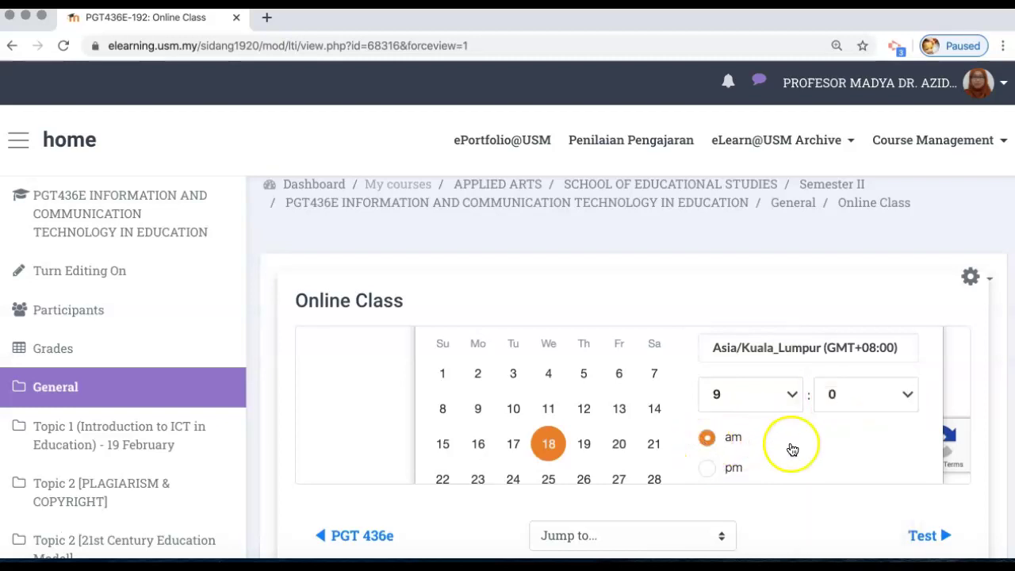
pyautogui.scroll(-3, 792, 450)
pyautogui.click(810, 416)
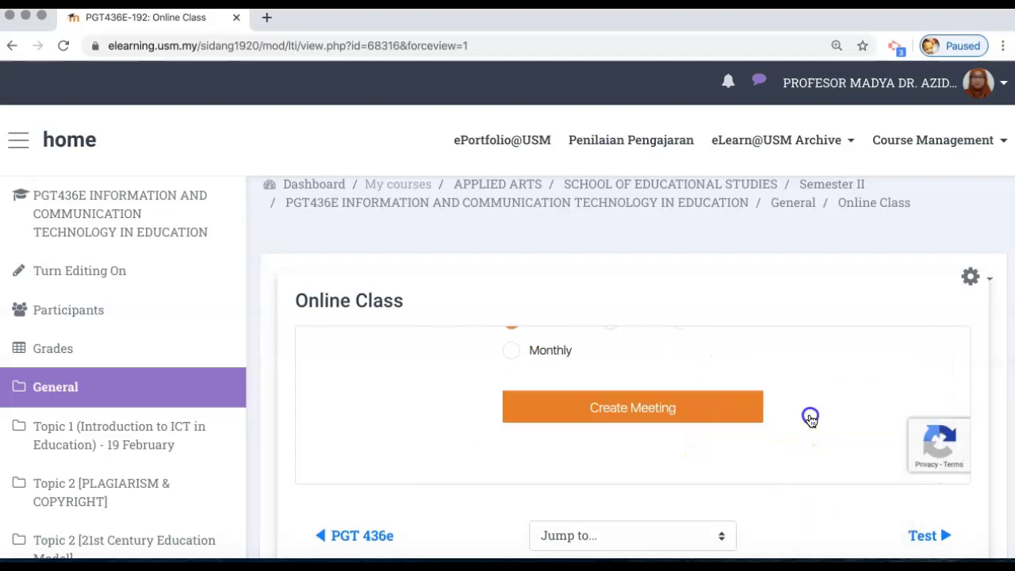
# Set the meeting's recurrence to Weekly
pyautogui.scroll(3, 795, 409)
pyautogui.scroll(1, 795, 409)
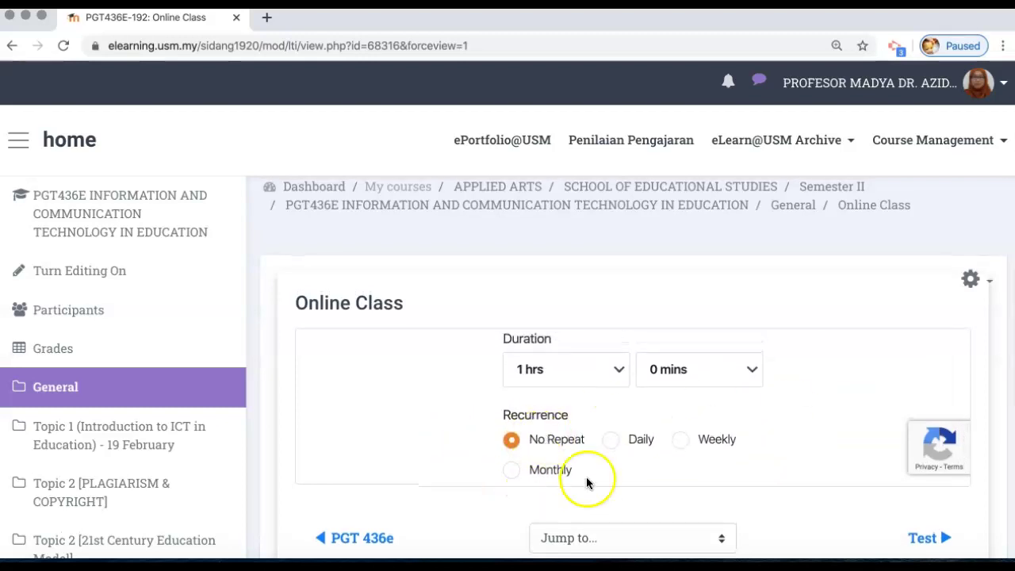
pyautogui.click(681, 442)
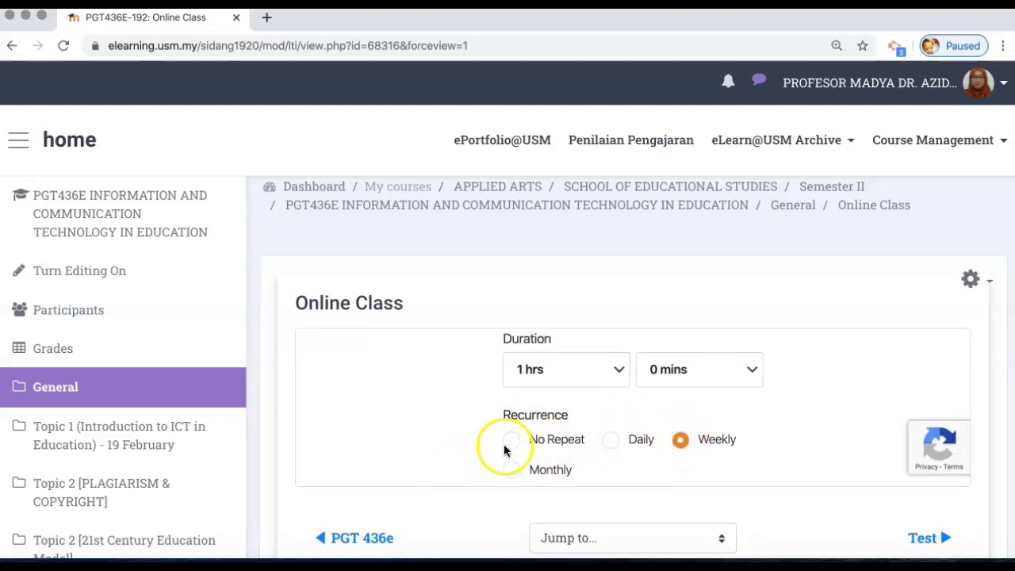
# Set the meeting's duration to 2 hrs
pyautogui.scroll(3, 551, 437)
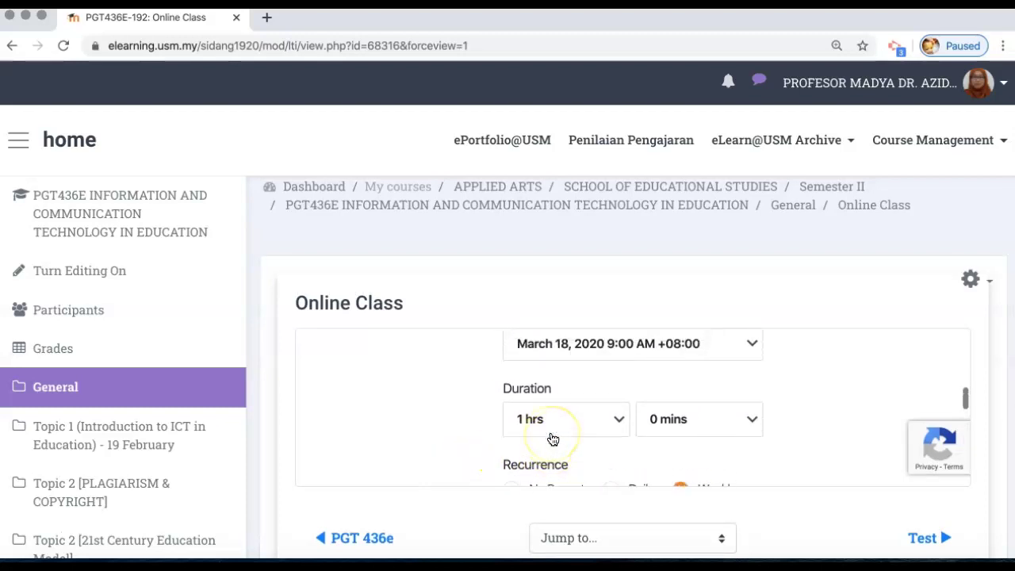
pyautogui.click(616, 422)
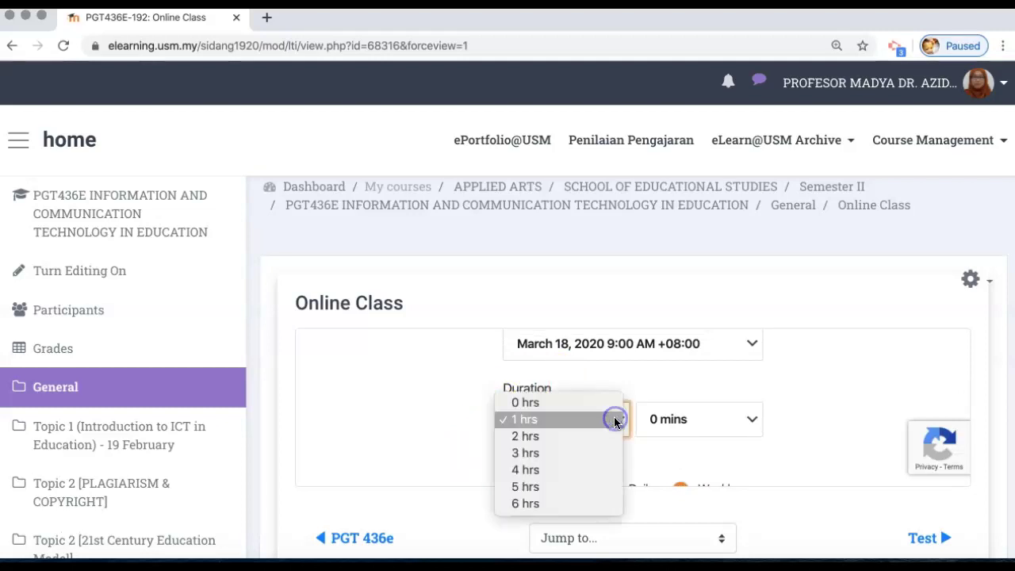
pyautogui.click(564, 438)
pyautogui.scroll(2, 648, 425)
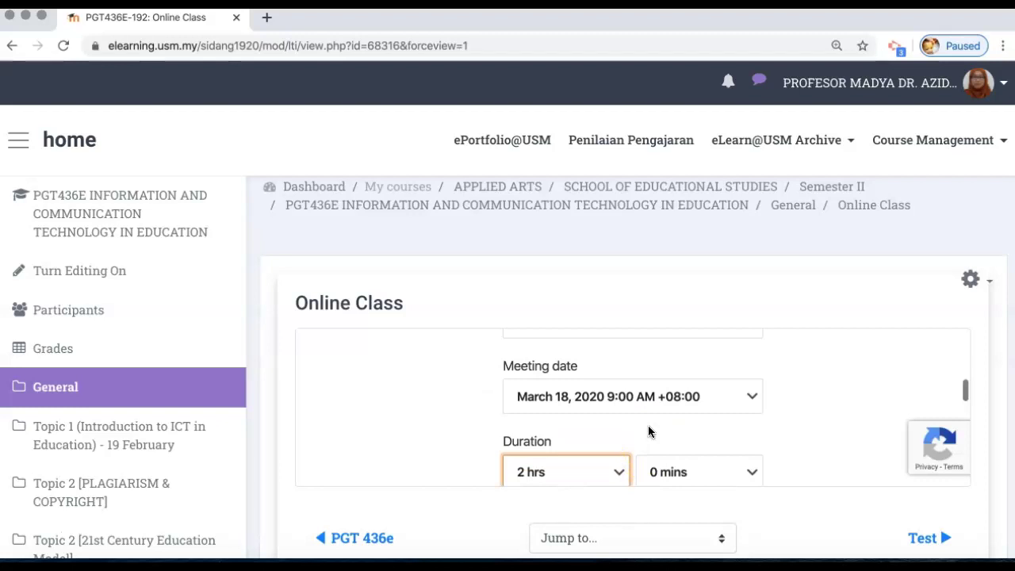
# Set the recurrence to No Repeat and create the meeting
pyautogui.scroll(-3, 648, 432)
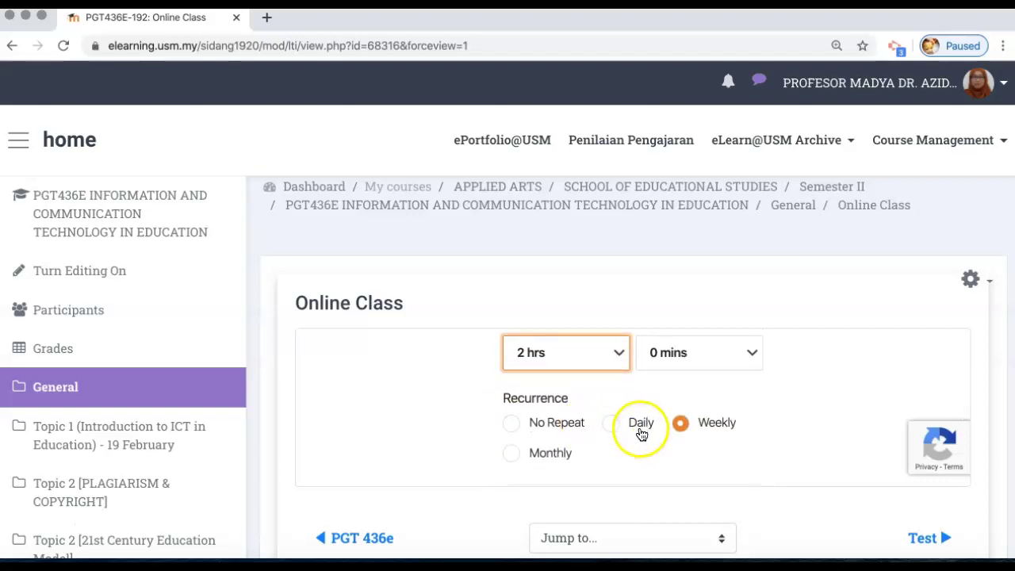
pyautogui.click(512, 429)
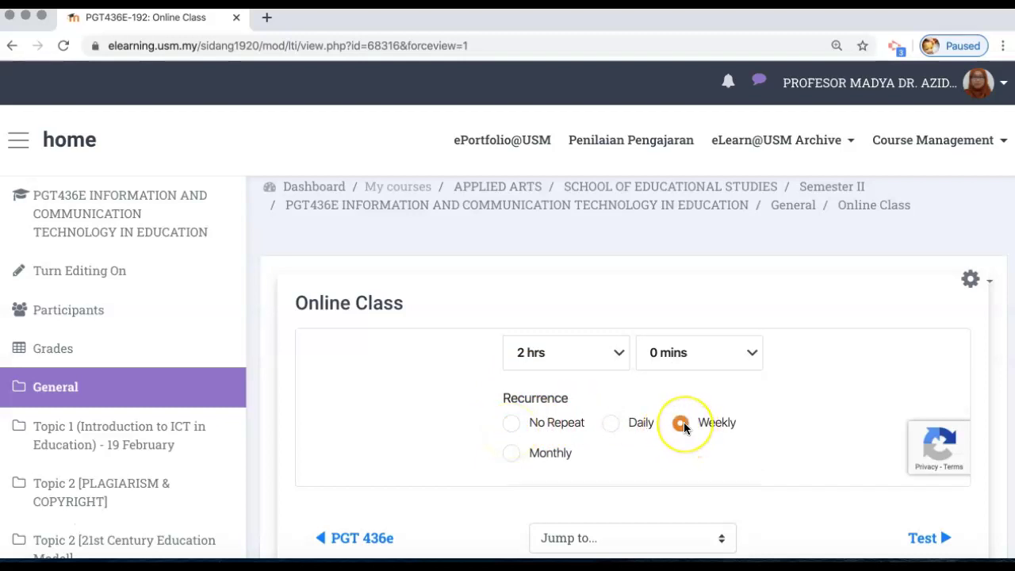
pyautogui.click(511, 428)
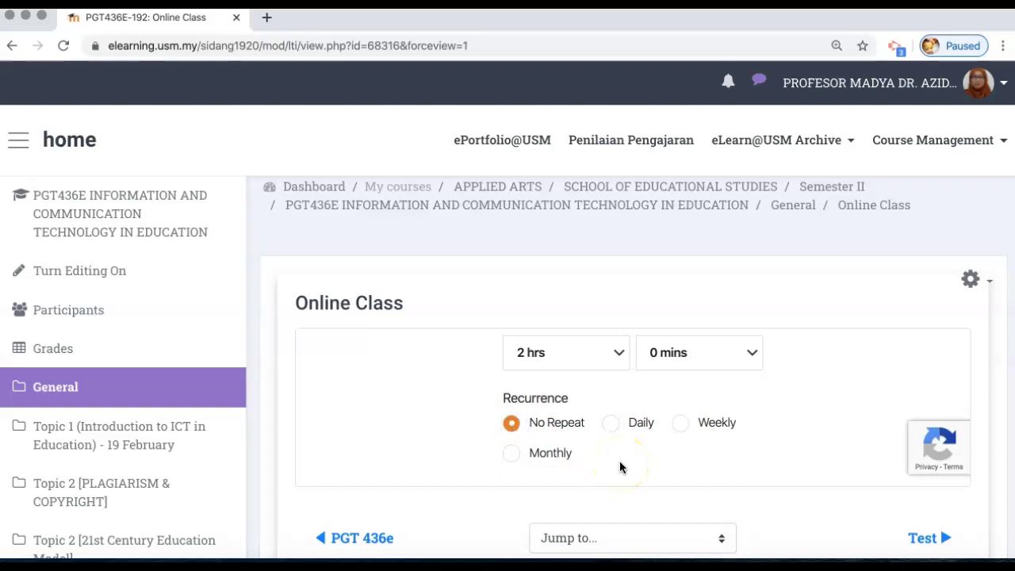
pyautogui.scroll(-2, 620, 466)
pyautogui.click(641, 420)
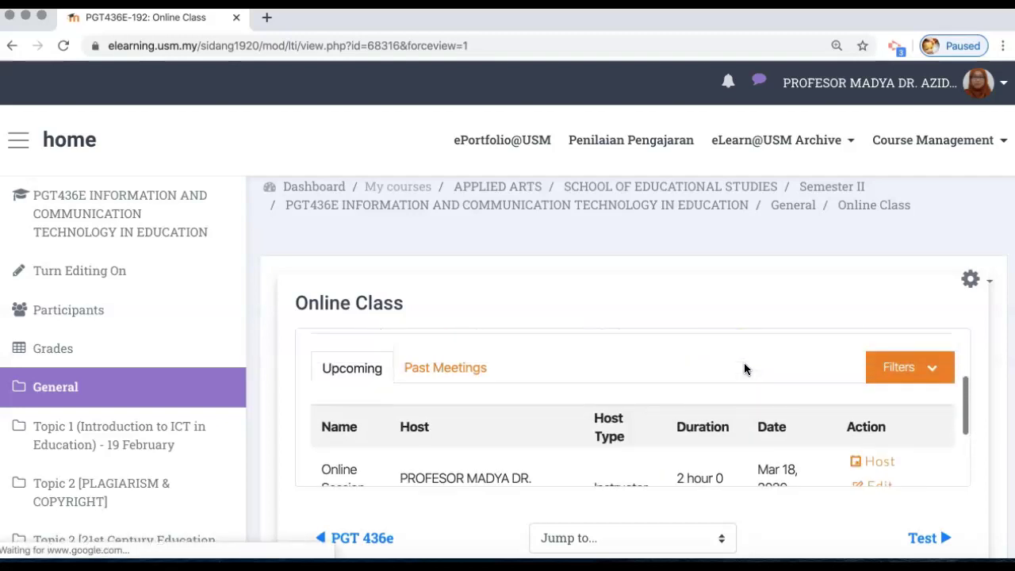
# Review the upcoming meetings list, checking the new session's host, duration, date and available actions
pyautogui.scroll(-1, 741, 348)
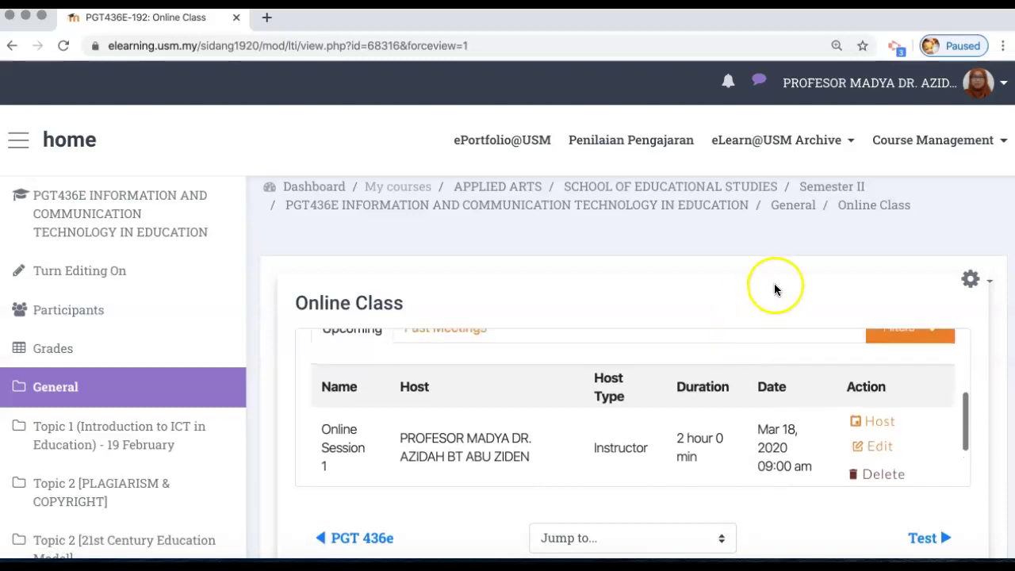
pyautogui.scroll(-1, 785, 292)
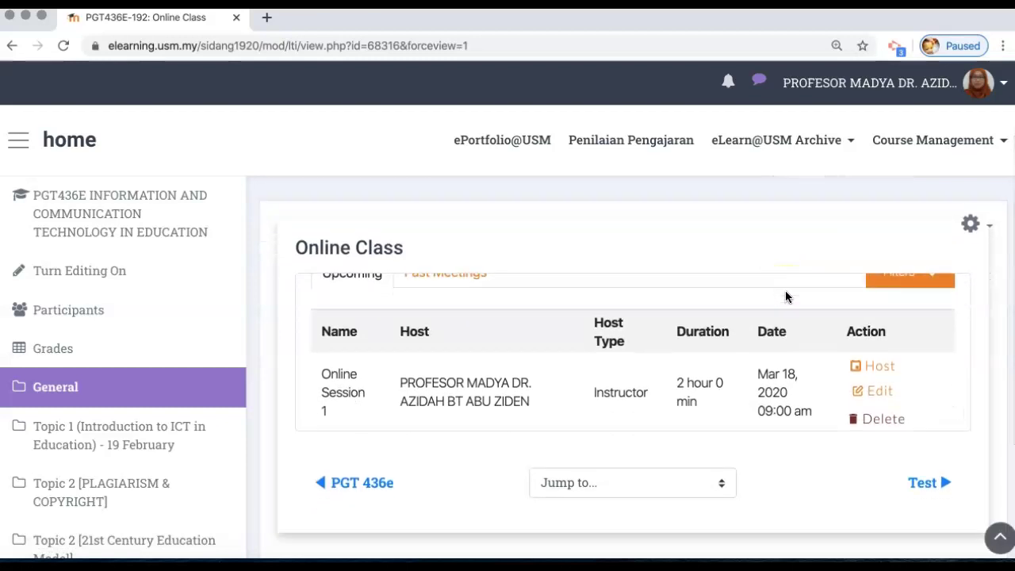
pyautogui.scroll(2, 763, 356)
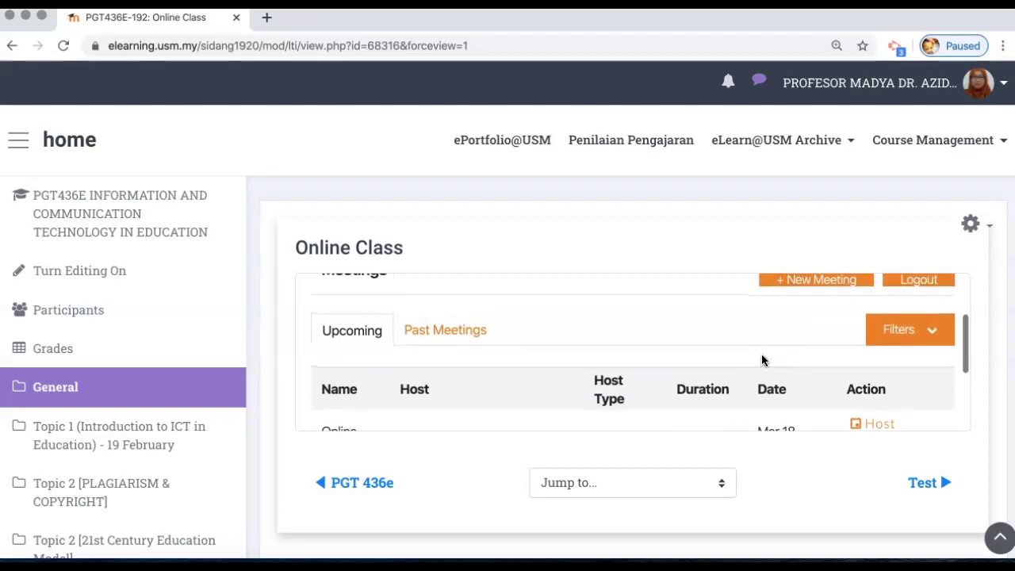
pyautogui.scroll(-1, 761, 355)
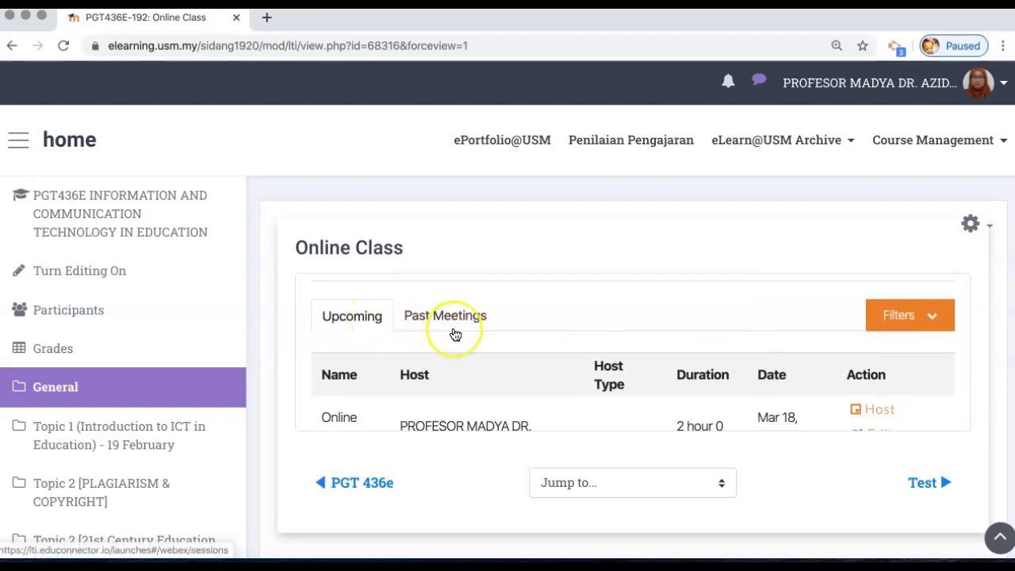
pyautogui.scroll(-2, 453, 333)
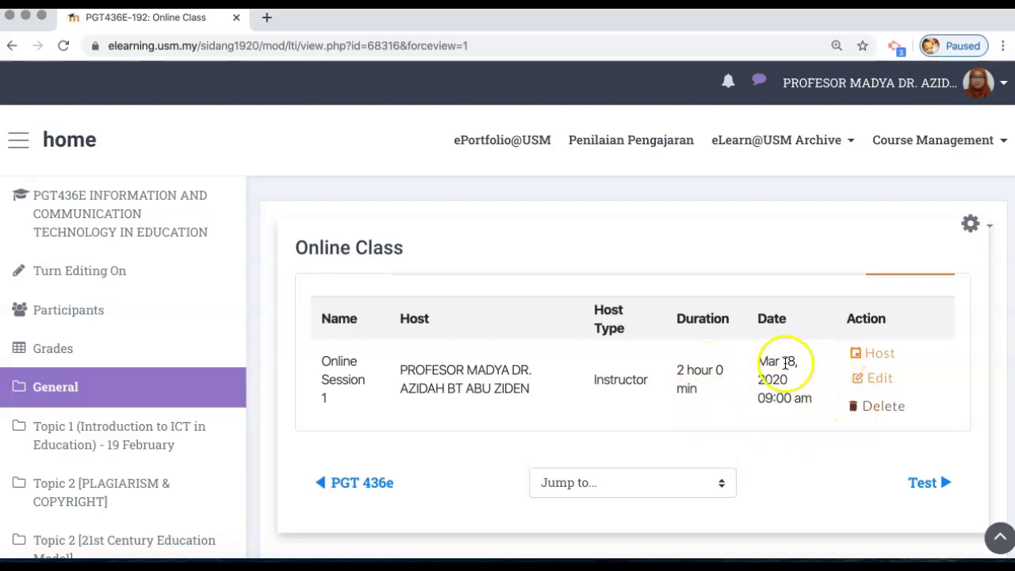
pyautogui.scroll(2, 831, 366)
pyautogui.scroll(-3, 830, 367)
pyautogui.scroll(2, 831, 367)
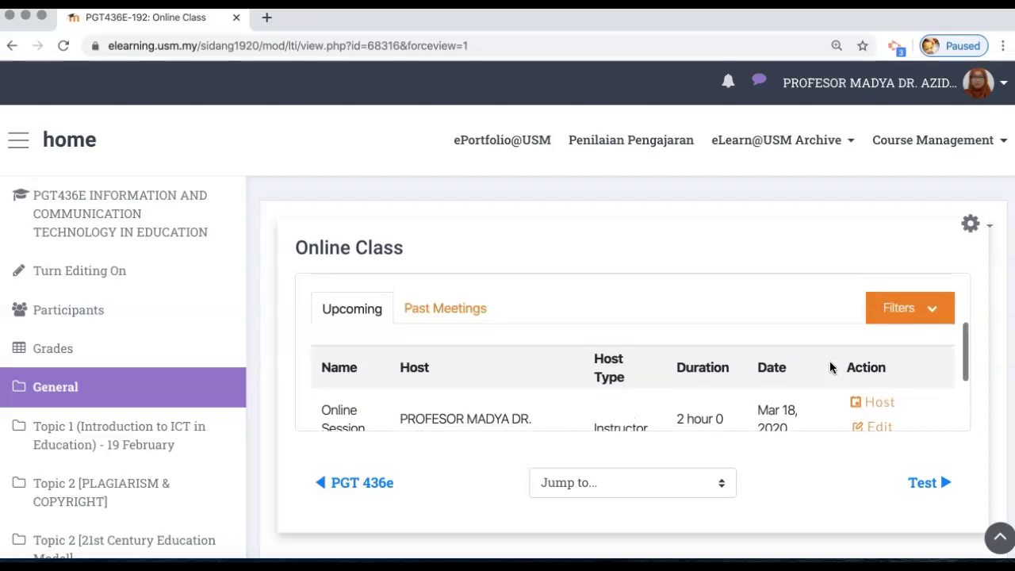
pyautogui.scroll(4, 831, 363)
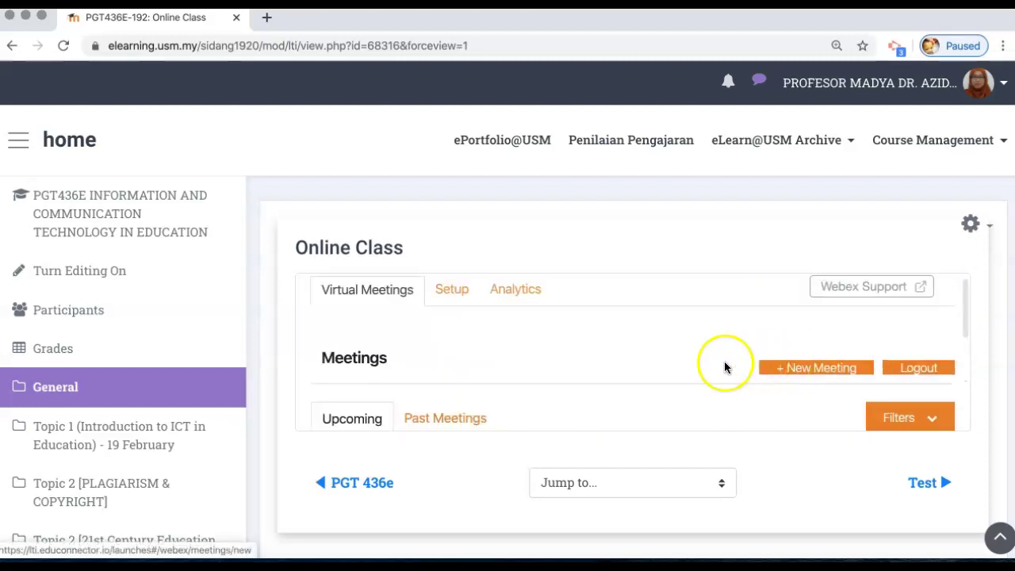
pyautogui.scroll(-4, 699, 363)
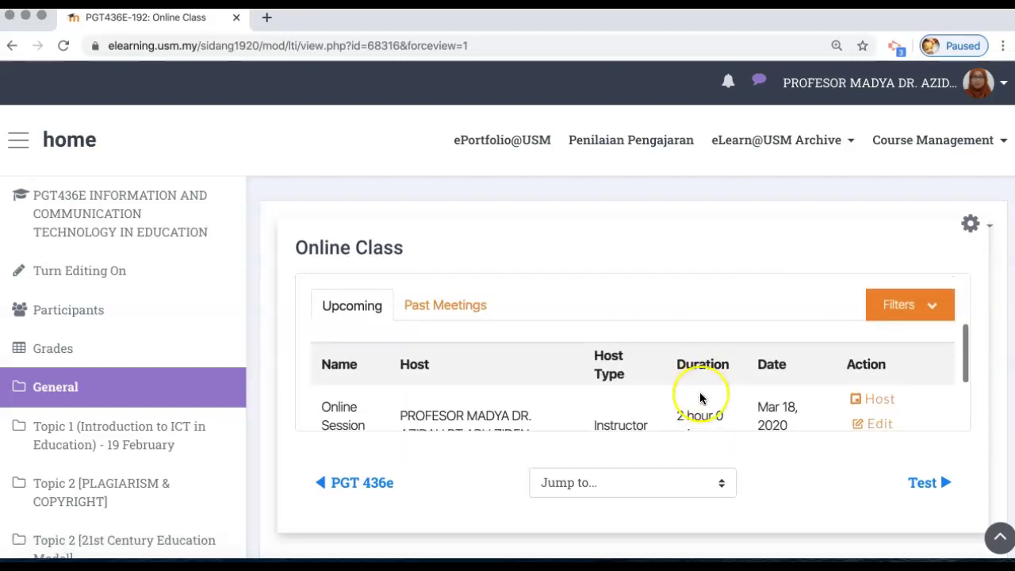
# Switch the course view to the Student role to see the Online Class activity as a student would
pyautogui.scroll(-1, 699, 397)
pyautogui.scroll(1, 700, 392)
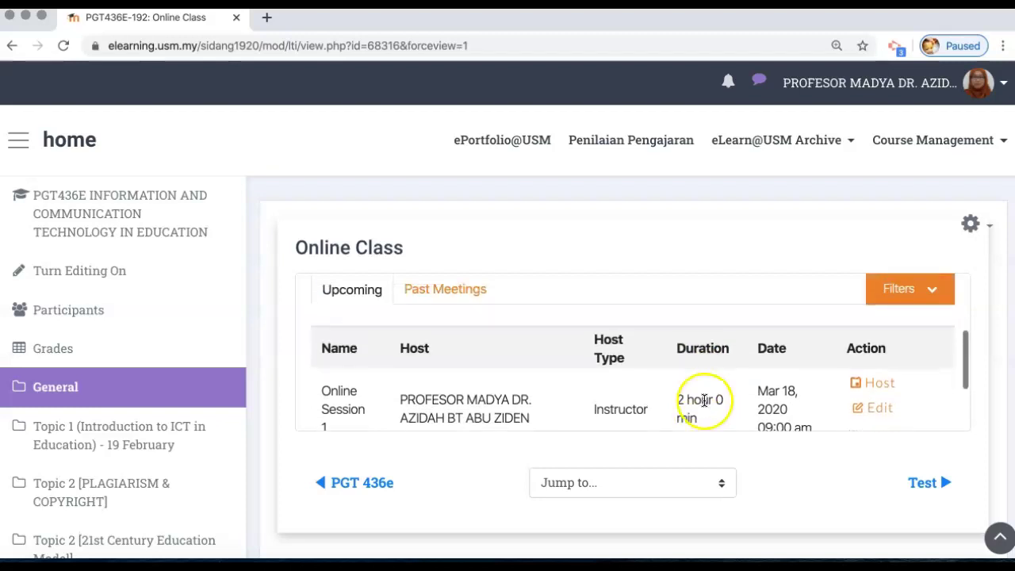
pyautogui.scroll(-1, 691, 346)
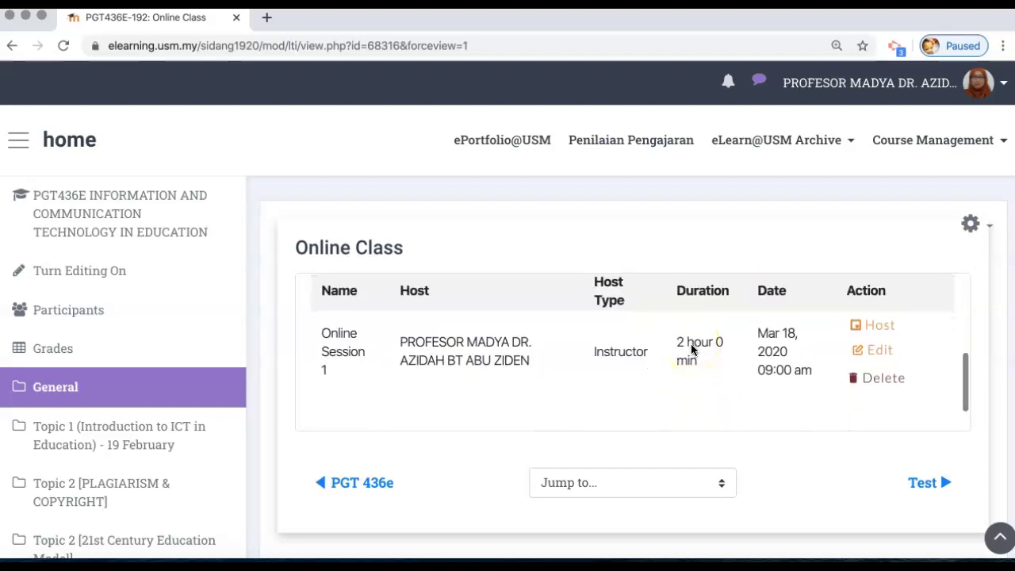
pyautogui.scroll(1, 691, 347)
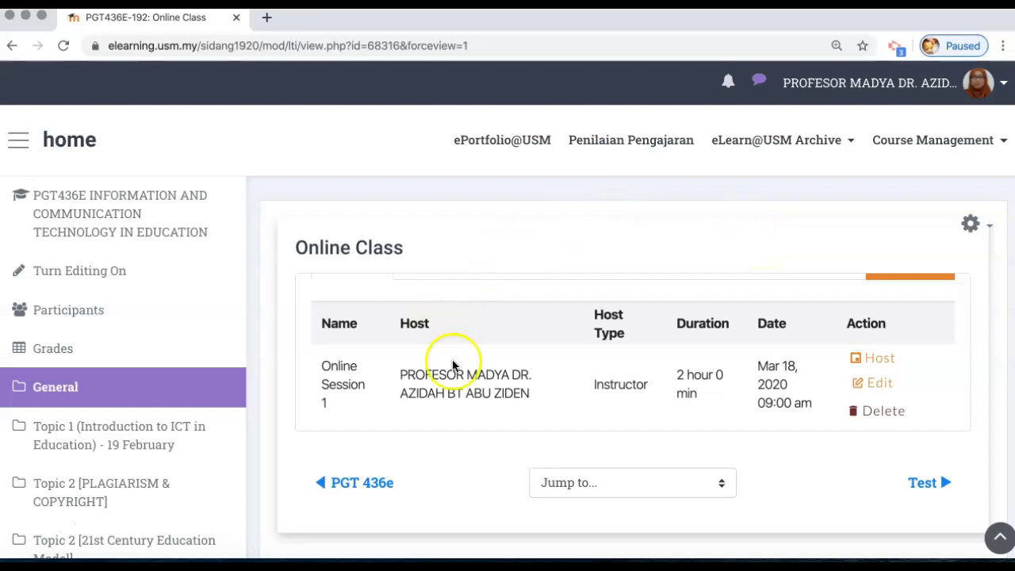
pyautogui.click(921, 90)
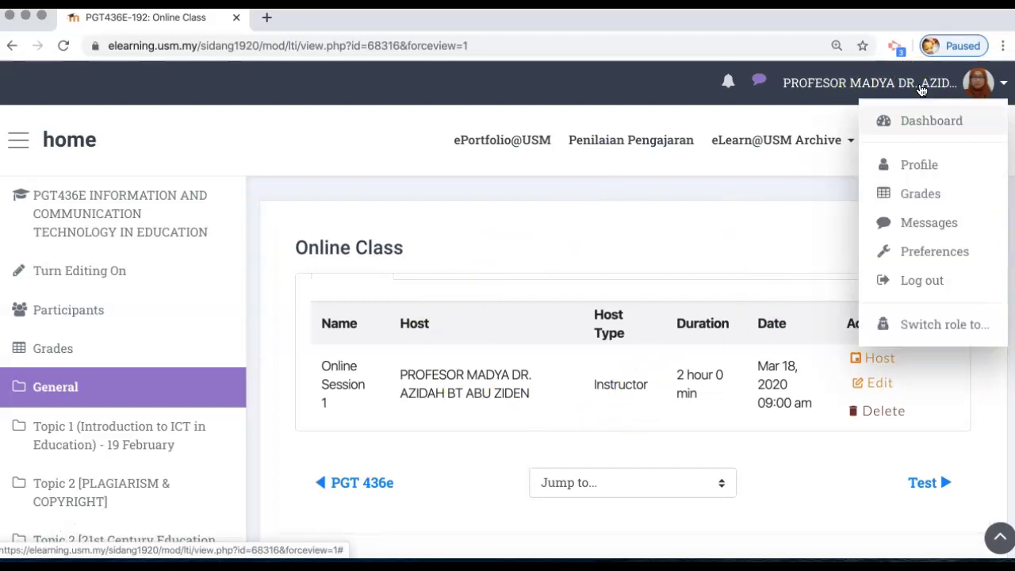
pyautogui.click(928, 326)
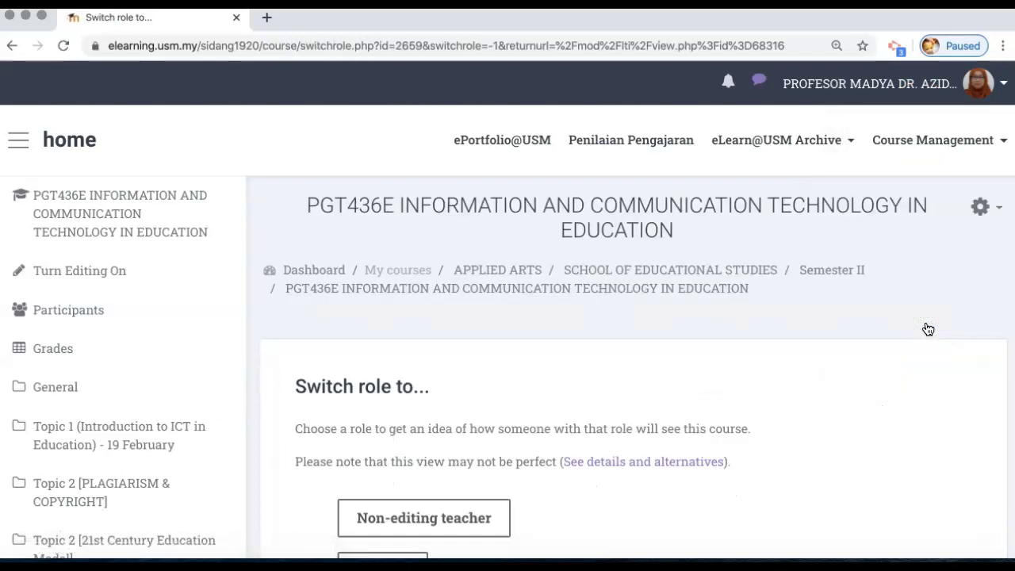
pyautogui.scroll(-3, 834, 345)
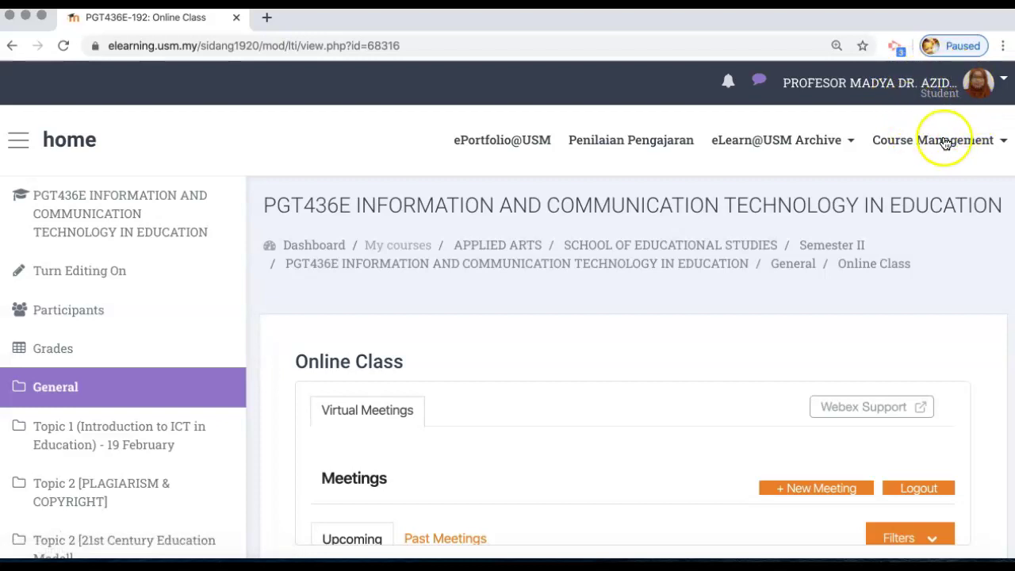
# Check how the upcoming Online Session 1 meeting is listed in the Online Class activity for the Student role
pyautogui.scroll(-1, 761, 358)
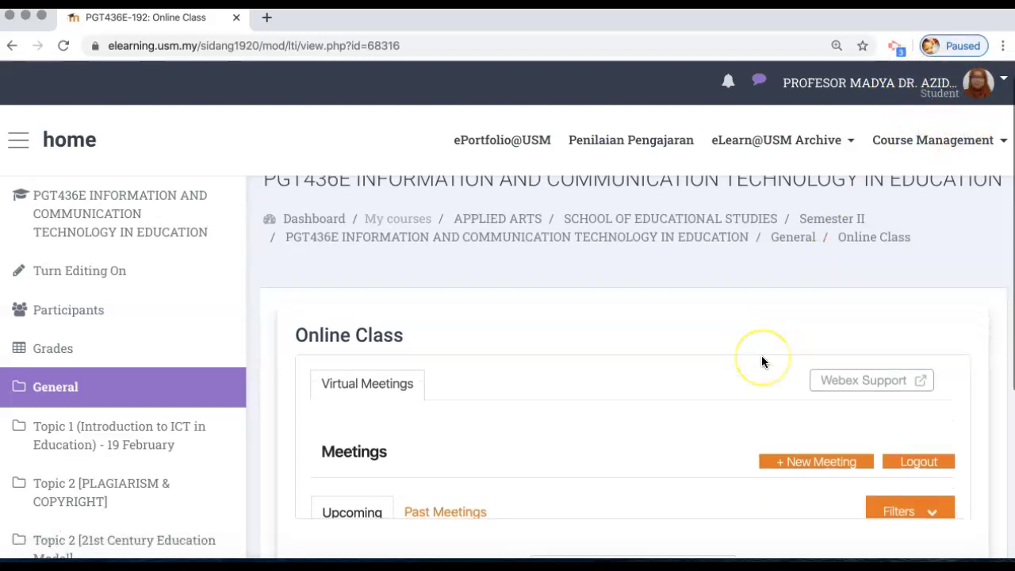
pyautogui.scroll(-1, 762, 355)
pyautogui.click(762, 372)
pyautogui.scroll(1, 757, 375)
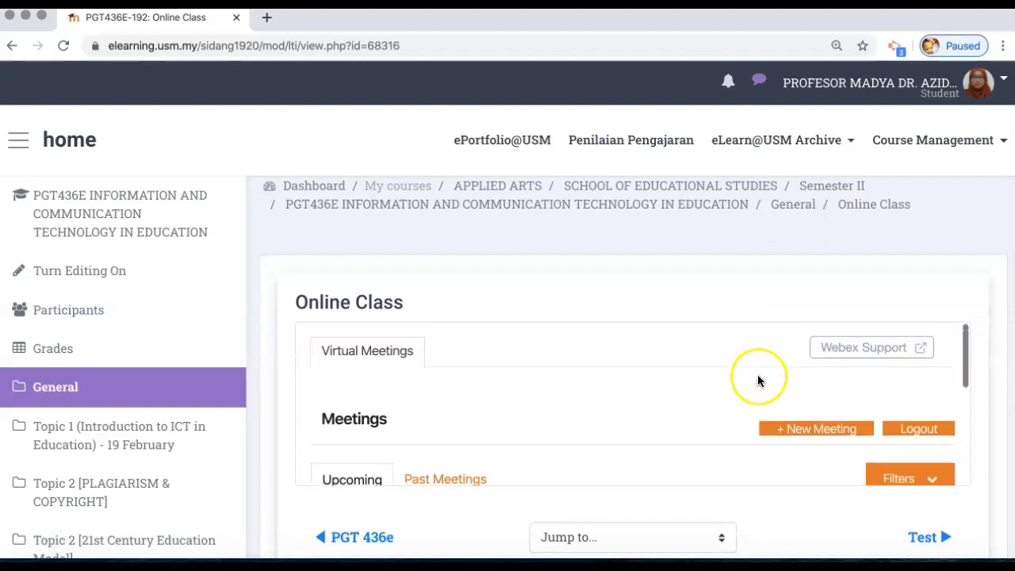
pyautogui.scroll(-2, 641, 377)
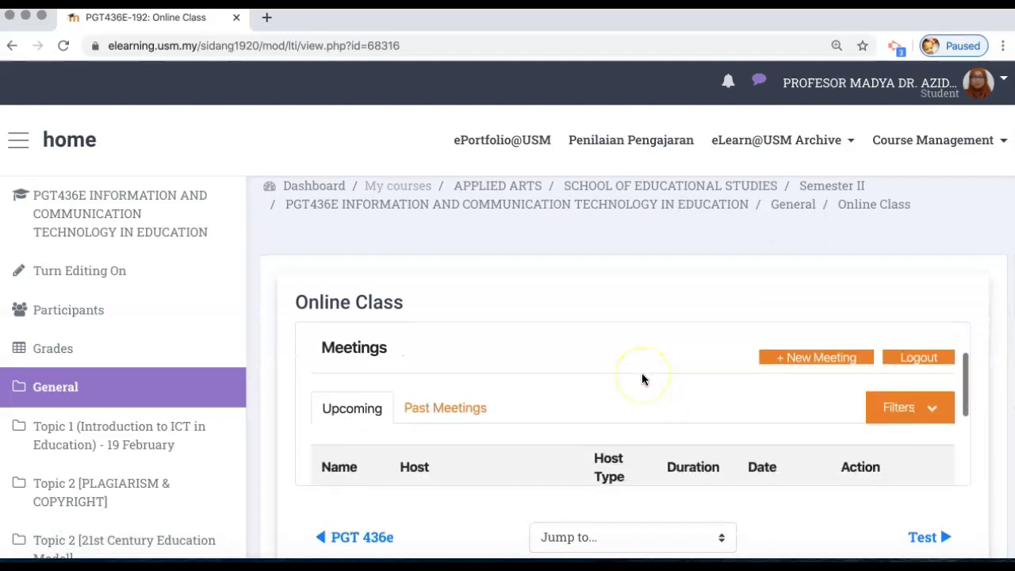
pyautogui.scroll(-1, 643, 379)
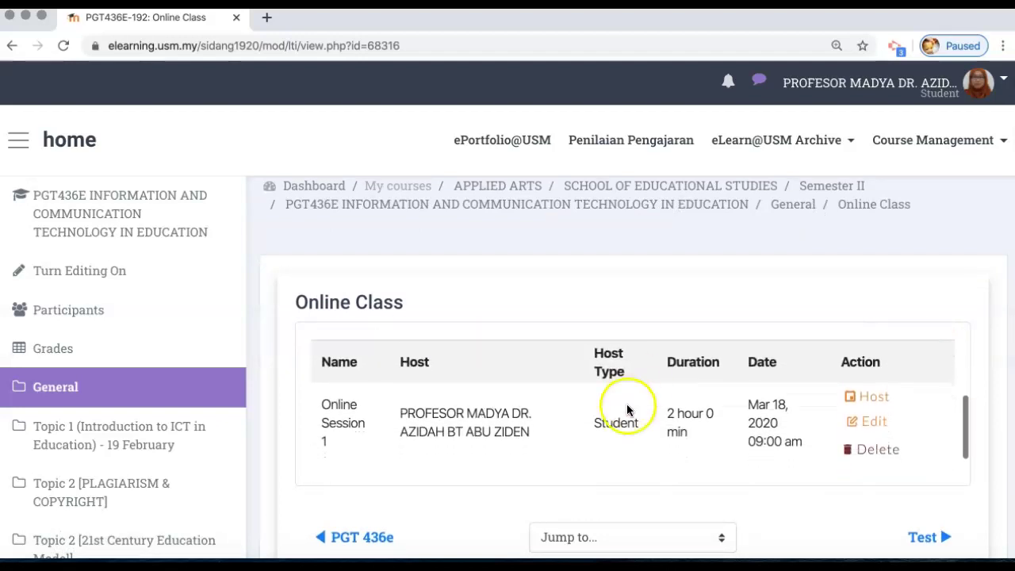
pyautogui.scroll(1, 544, 476)
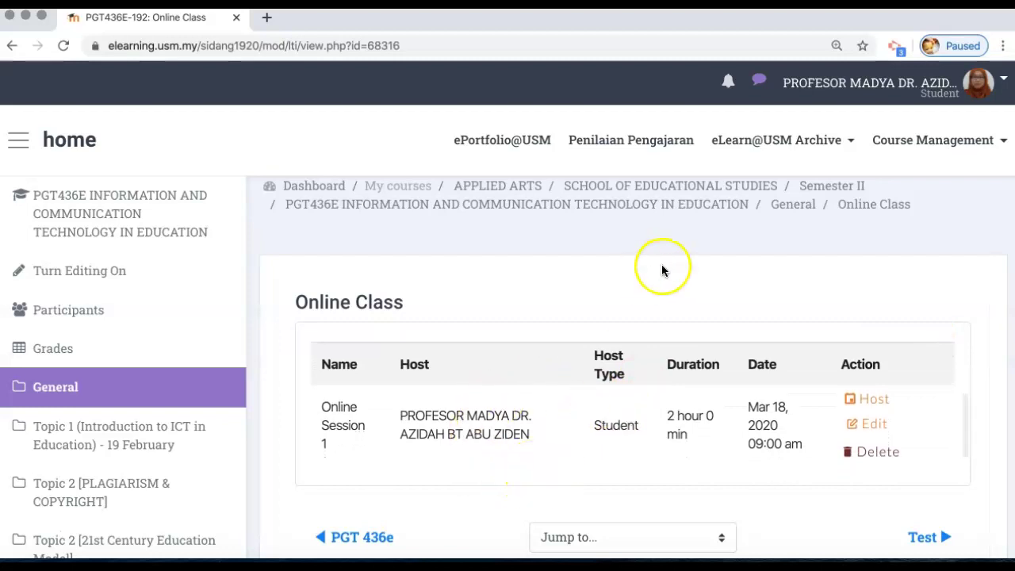
# Return to the PGT436E course page and open the Online Class activity from the General section as a student
pyautogui.click(693, 212)
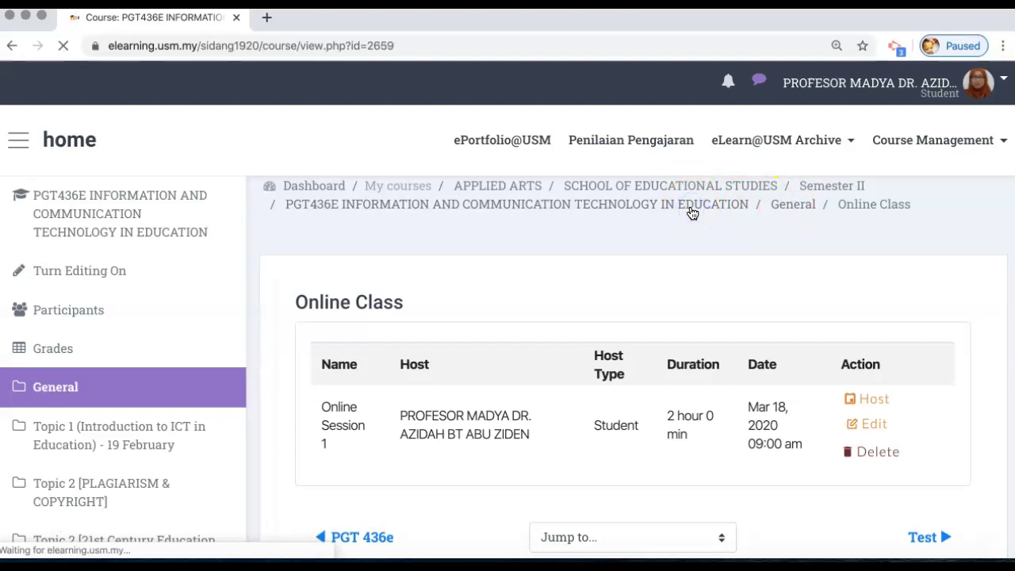
pyautogui.click(691, 269)
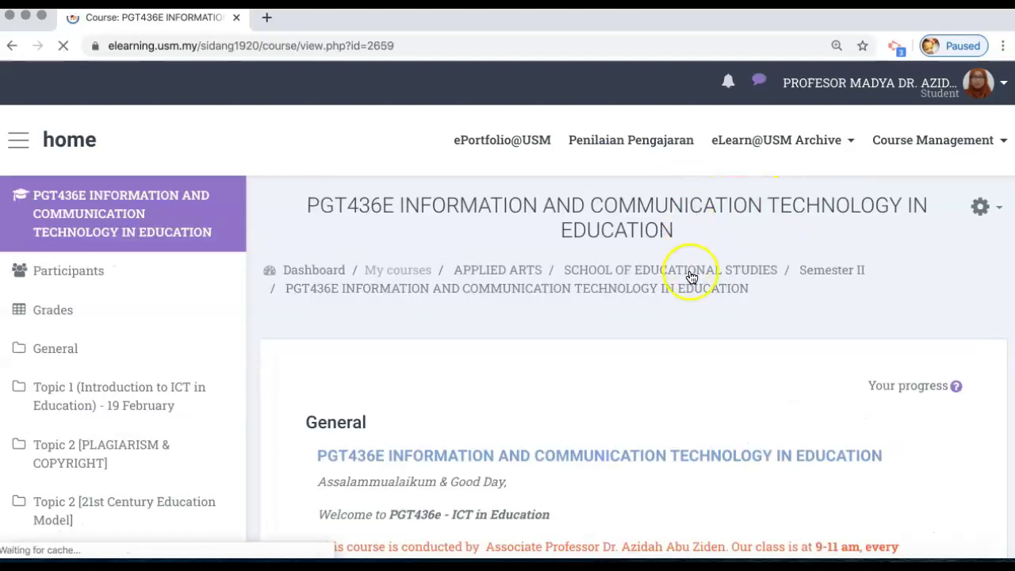
pyautogui.scroll(-1, 692, 276)
pyautogui.scroll(-3, 690, 277)
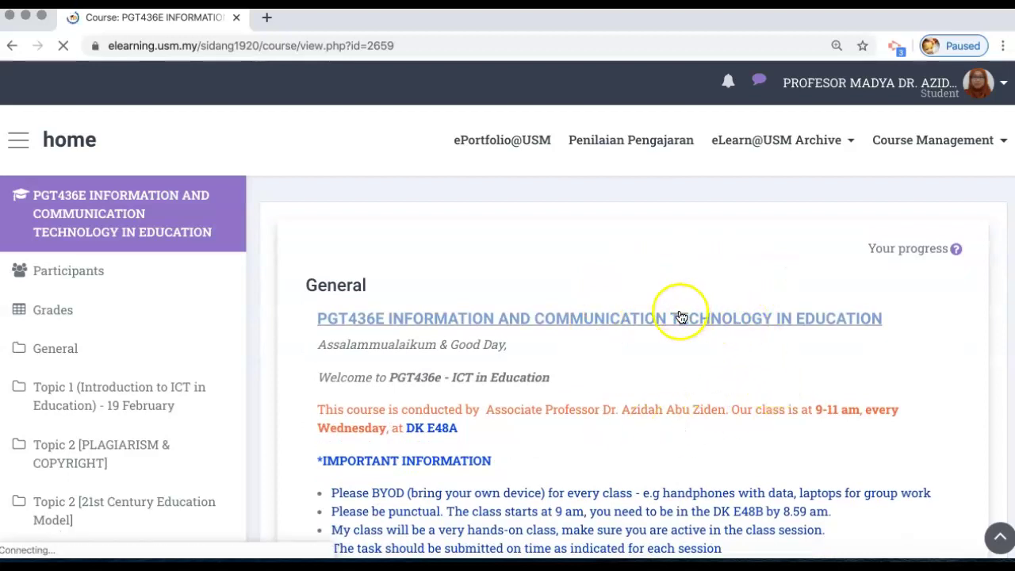
pyautogui.scroll(-5, 692, 385)
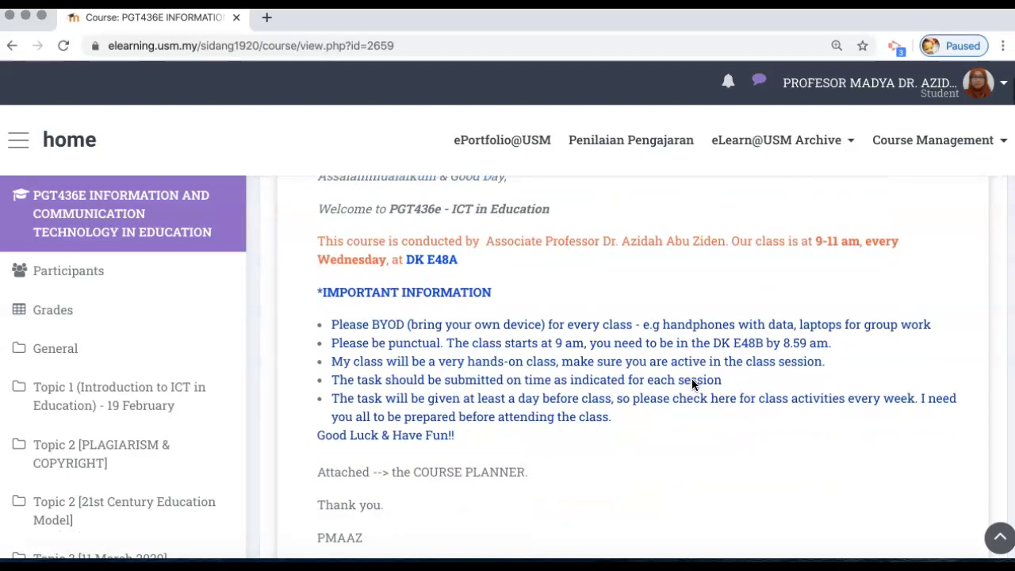
pyautogui.scroll(-5, 718, 386)
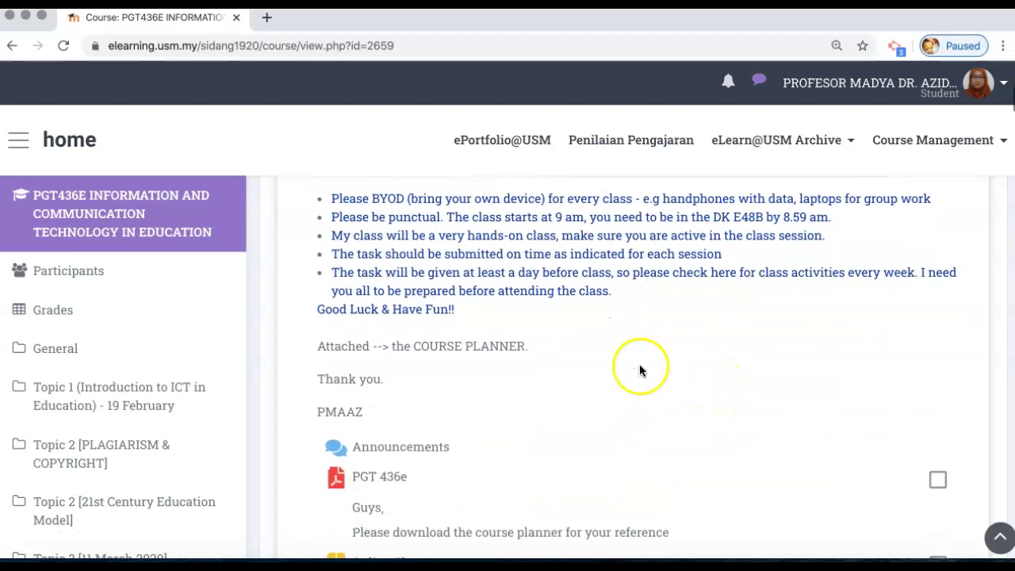
pyautogui.scroll(-4, 639, 371)
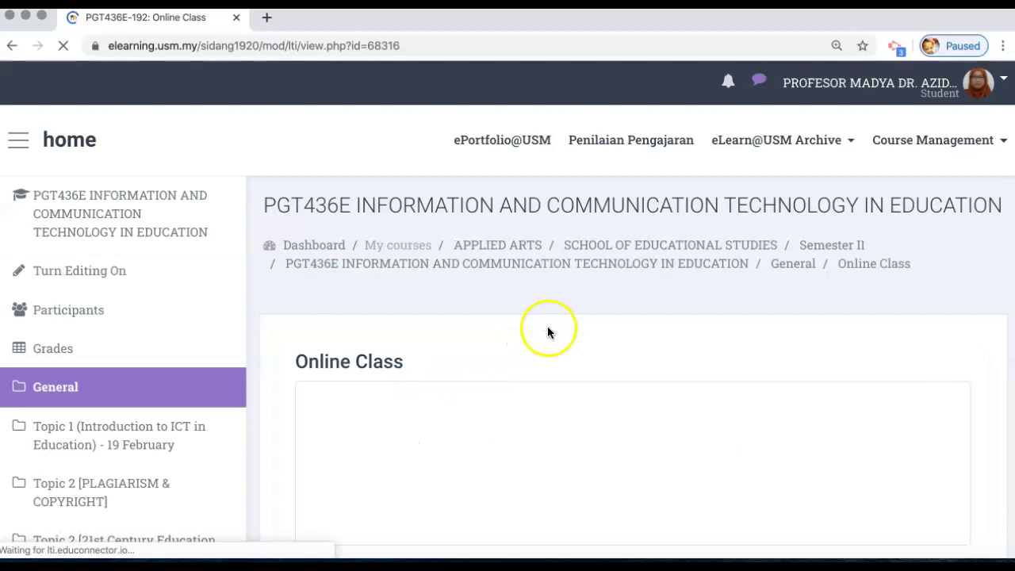
# Examine Online Session 1's host type, duration, date and the Host, Edit and Delete actions in the student view
pyautogui.scroll(-3, 555, 344)
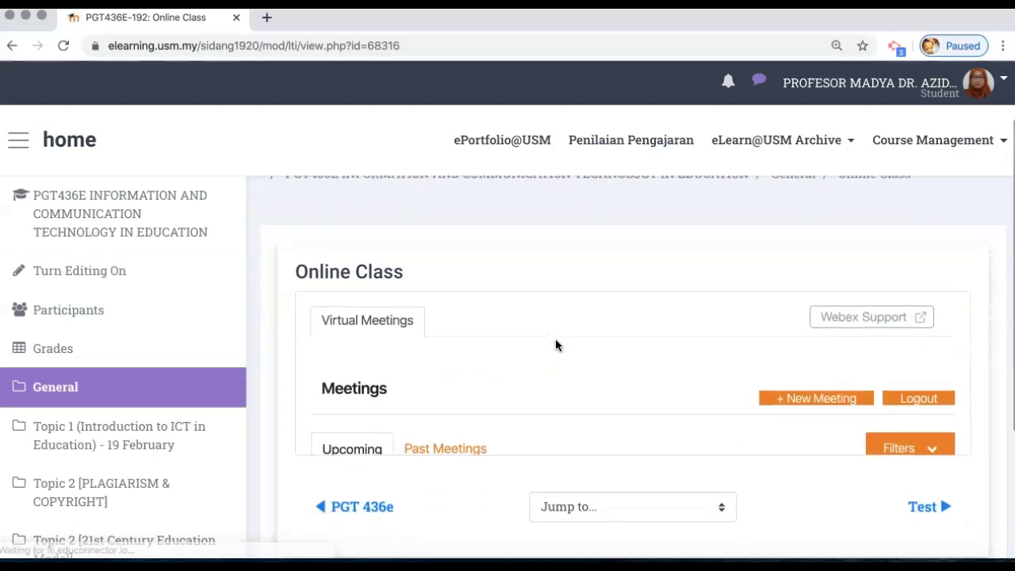
pyautogui.scroll(-5, 567, 368)
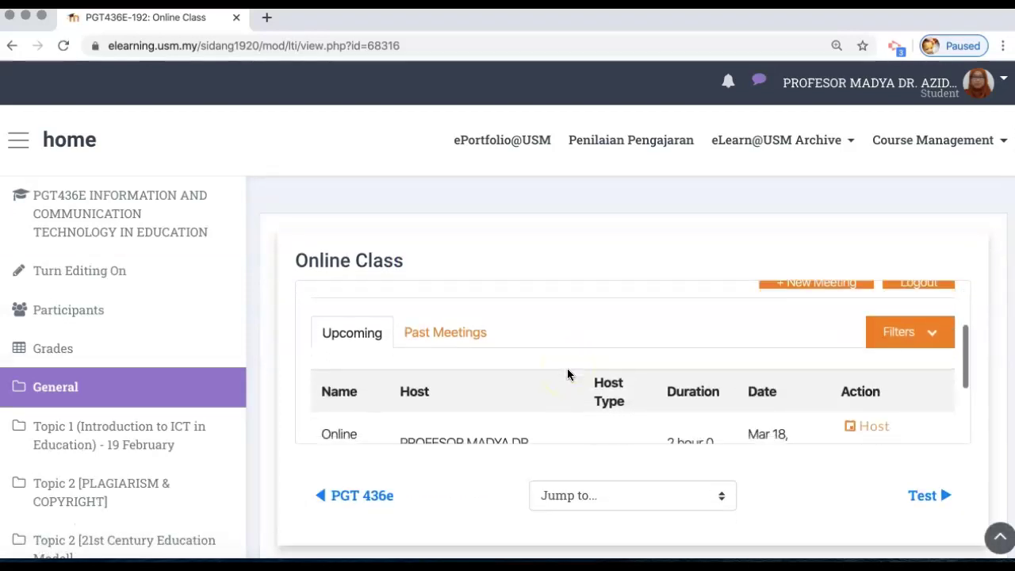
pyautogui.scroll(-1, 567, 368)
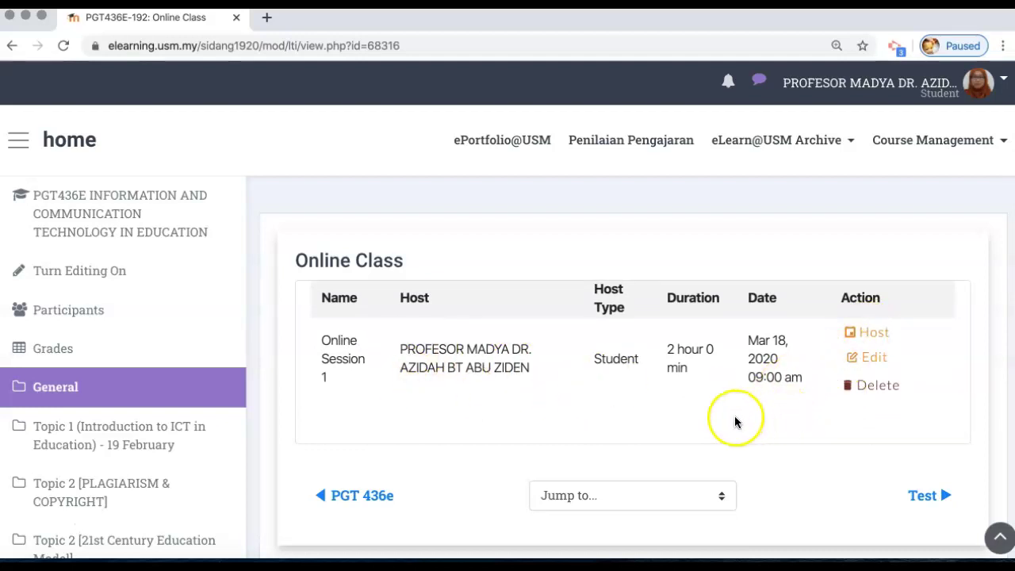
pyautogui.scroll(-1, 735, 418)
pyautogui.scroll(-1, 734, 422)
pyautogui.scroll(1, 734, 422)
pyautogui.scroll(-1, 734, 421)
pyautogui.scroll(2, 690, 347)
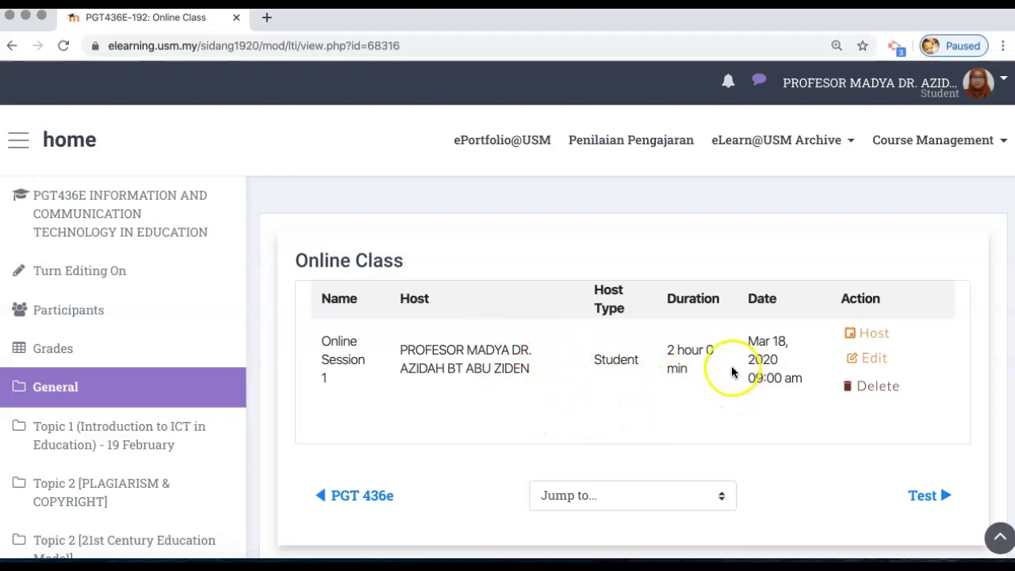
pyautogui.scroll(1, 721, 374)
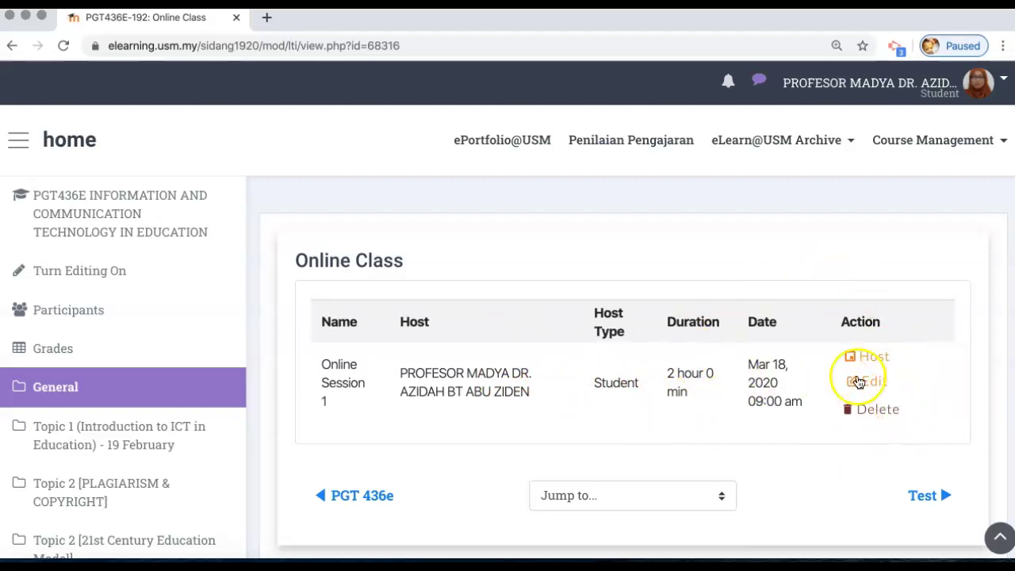
pyautogui.scroll(-2, 757, 431)
pyautogui.scroll(1, 757, 431)
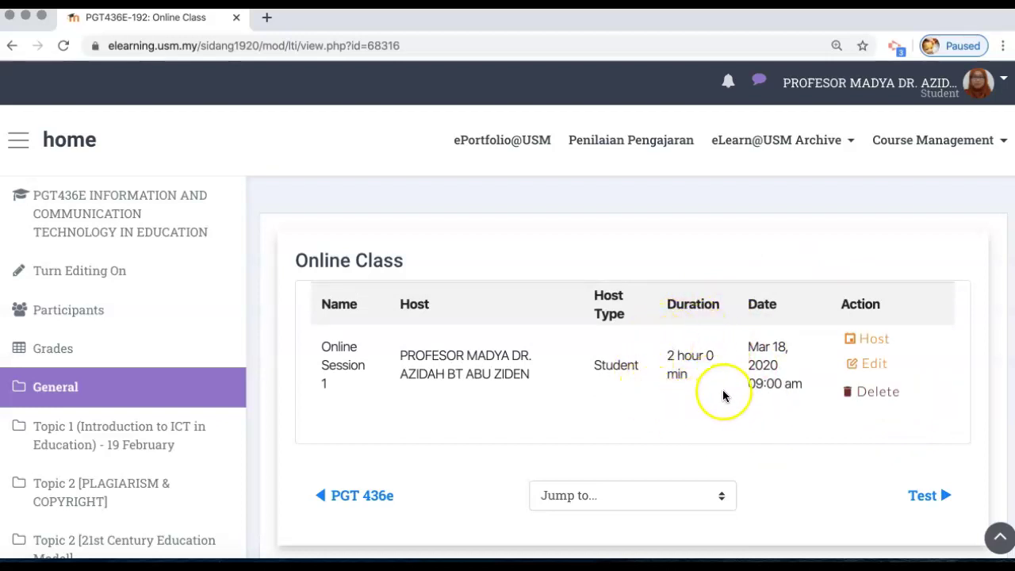
pyautogui.scroll(5, 726, 385)
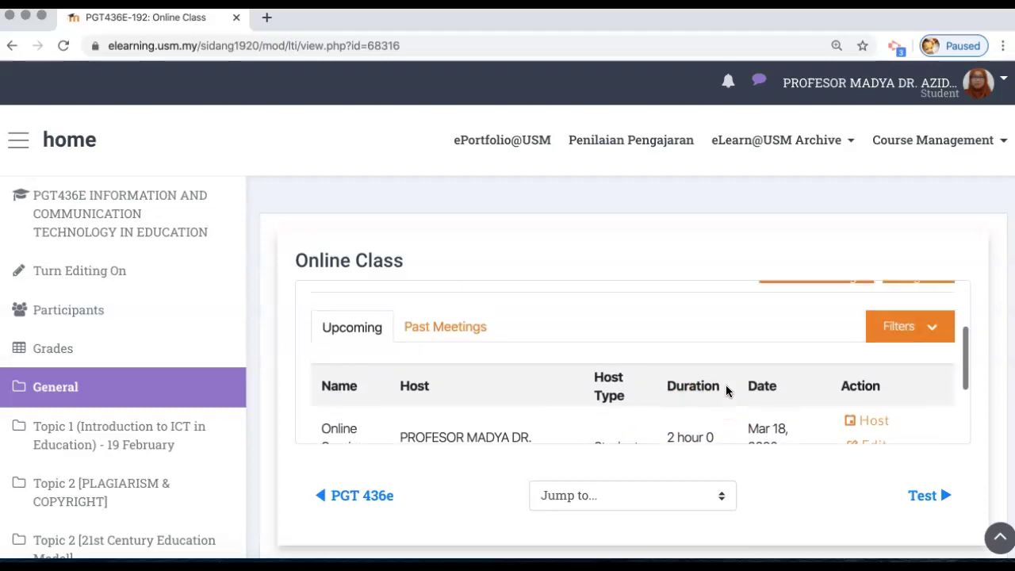
# Go back to the PGT436E course page and return from the Student role to the normal role
pyautogui.click(142, 233)
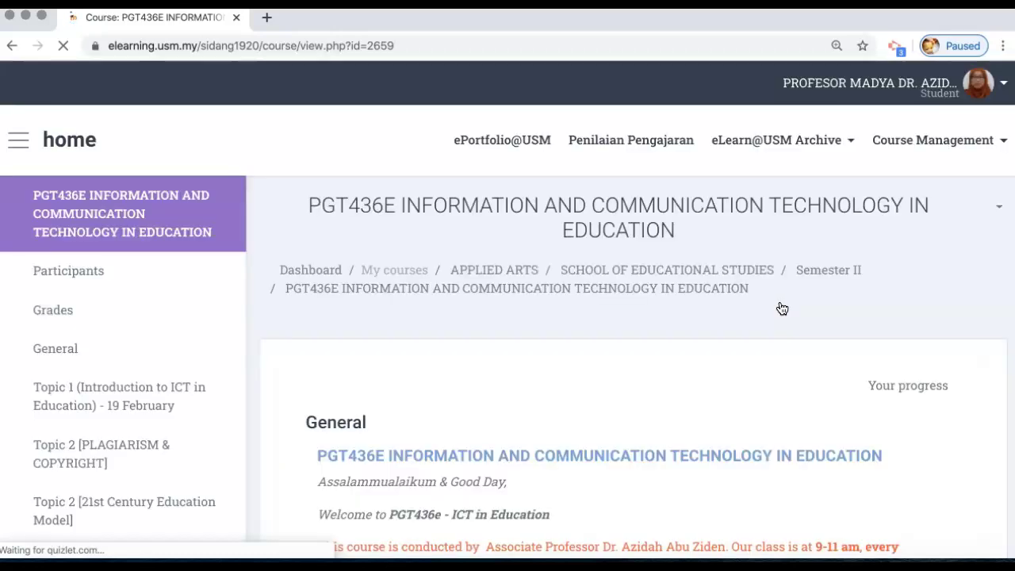
pyautogui.scroll(-4, 807, 356)
pyautogui.scroll(-5, 807, 357)
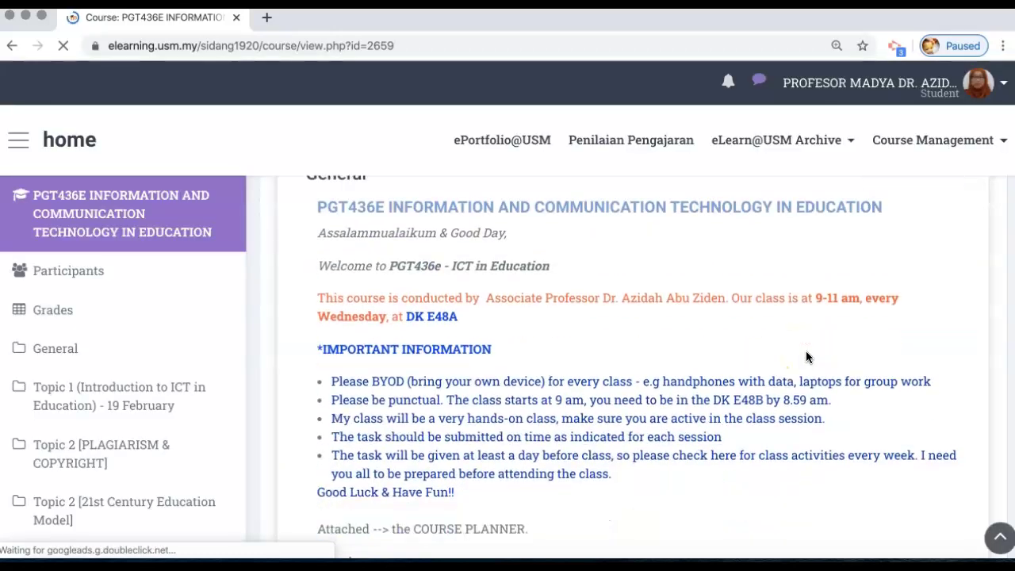
pyautogui.scroll(-2, 806, 357)
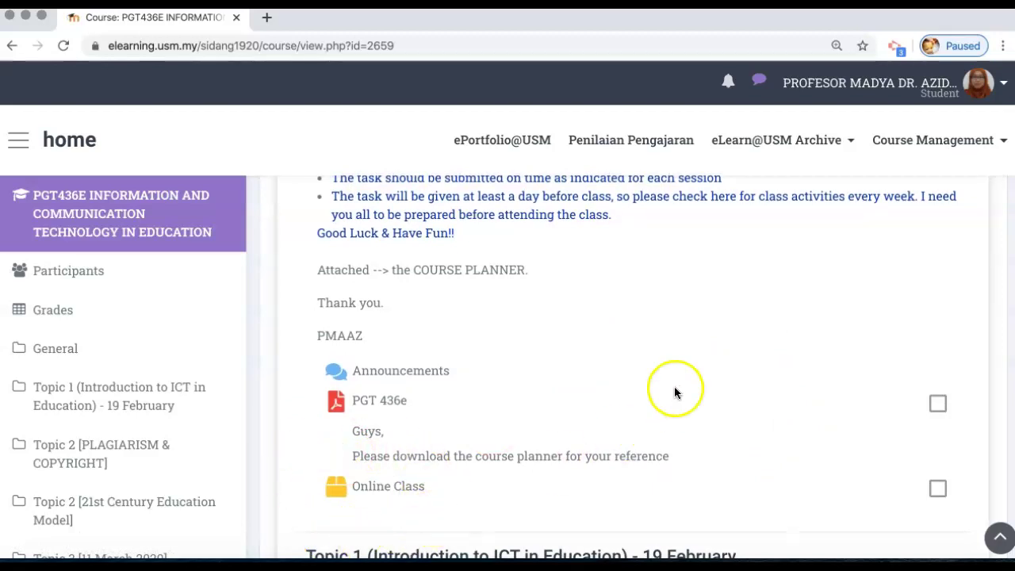
pyautogui.click(1002, 84)
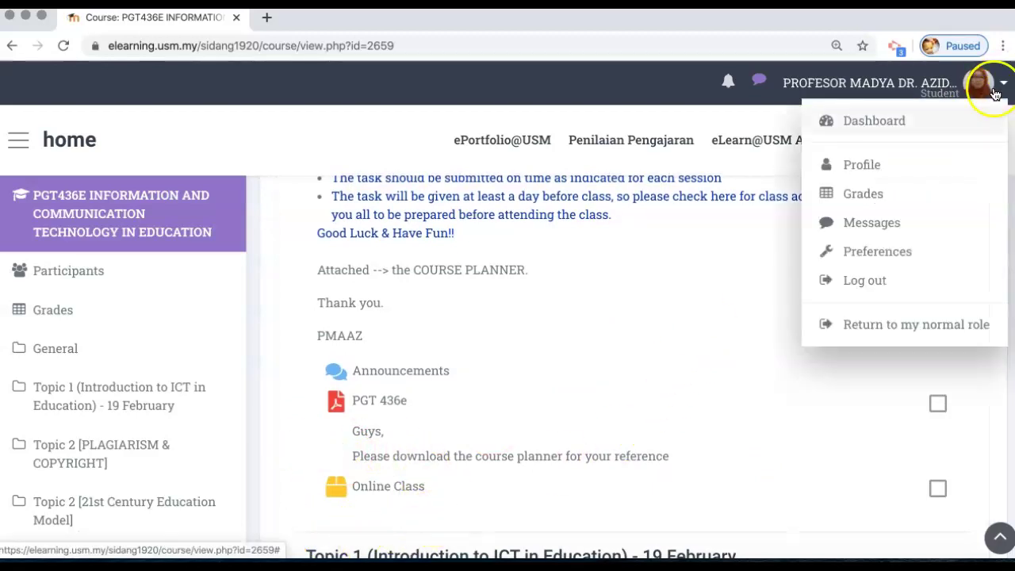
pyautogui.click(923, 326)
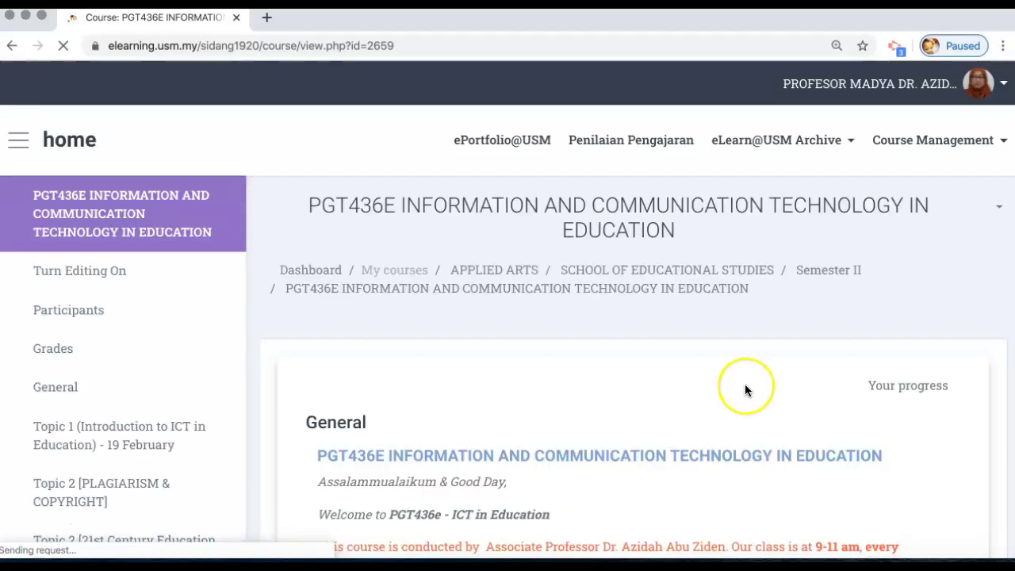
# Turn editing on for the PGT436E course
pyautogui.scroll(-3, 745, 386)
pyautogui.scroll(-5, 770, 456)
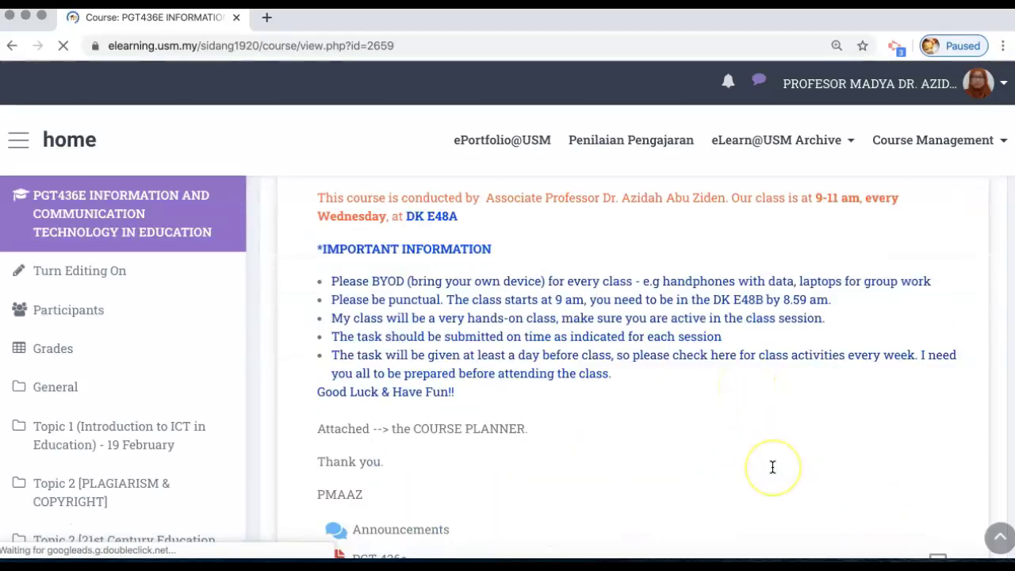
pyautogui.scroll(-1, 772, 467)
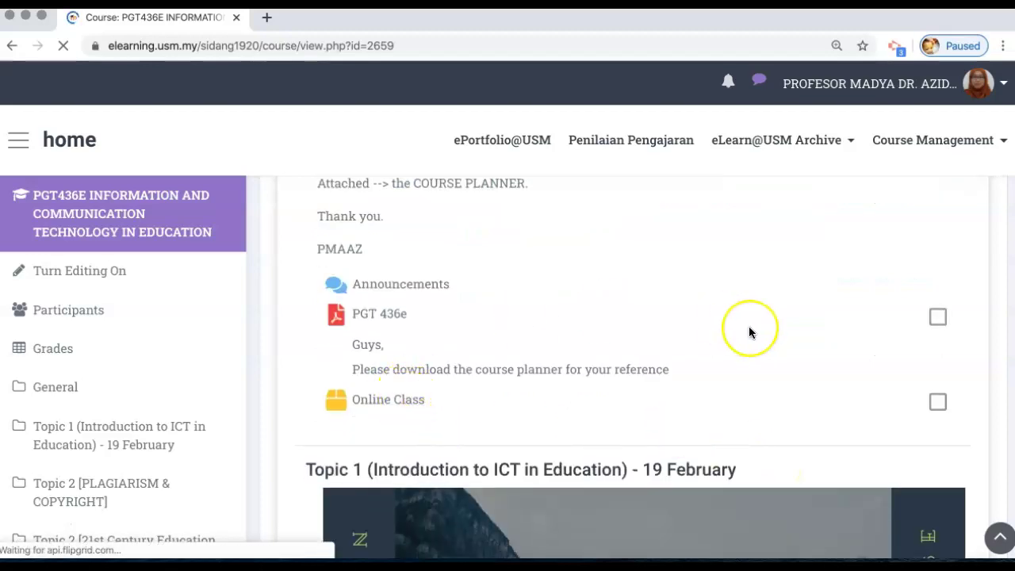
pyautogui.scroll(1, 749, 329)
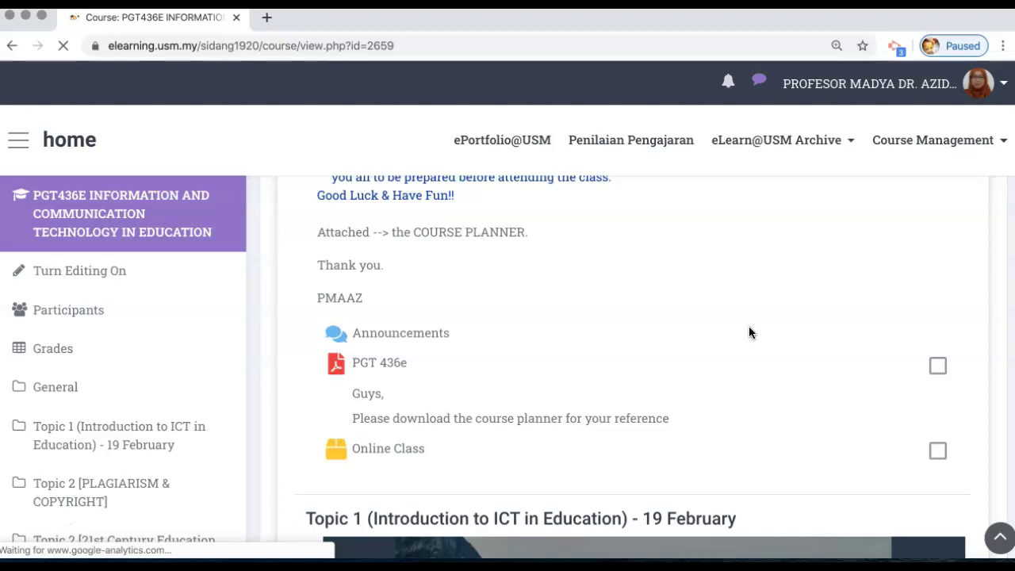
pyautogui.scroll(4, 750, 331)
pyautogui.scroll(3, 810, 309)
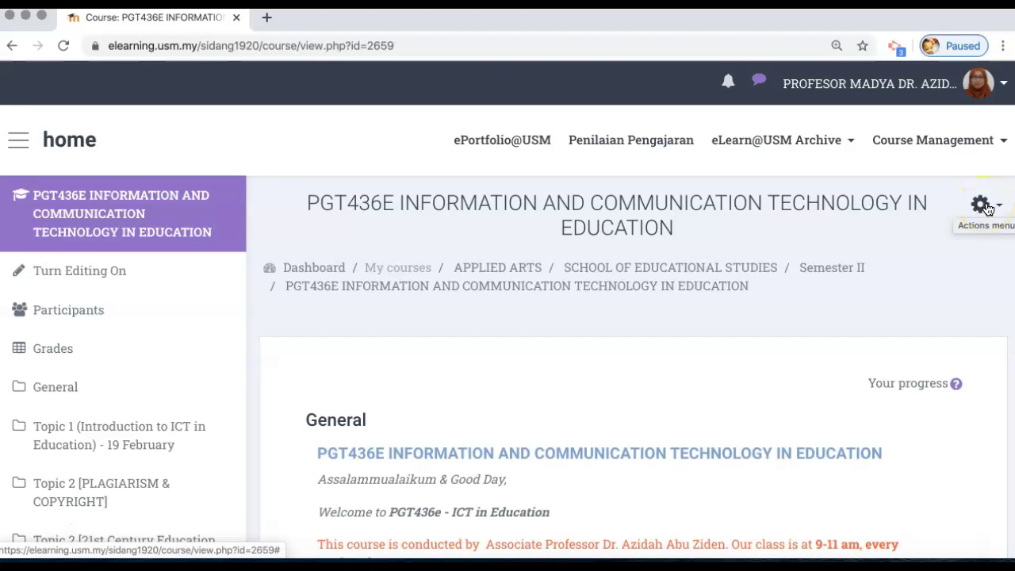
pyautogui.scroll(-2, 897, 306)
pyautogui.scroll(2, 897, 306)
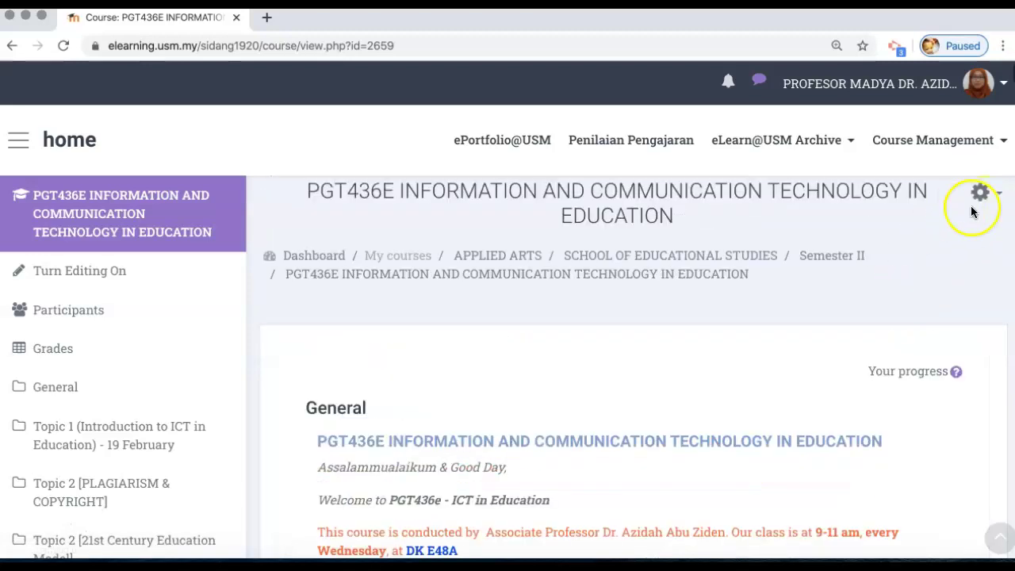
pyautogui.click(980, 193)
pyautogui.click(943, 258)
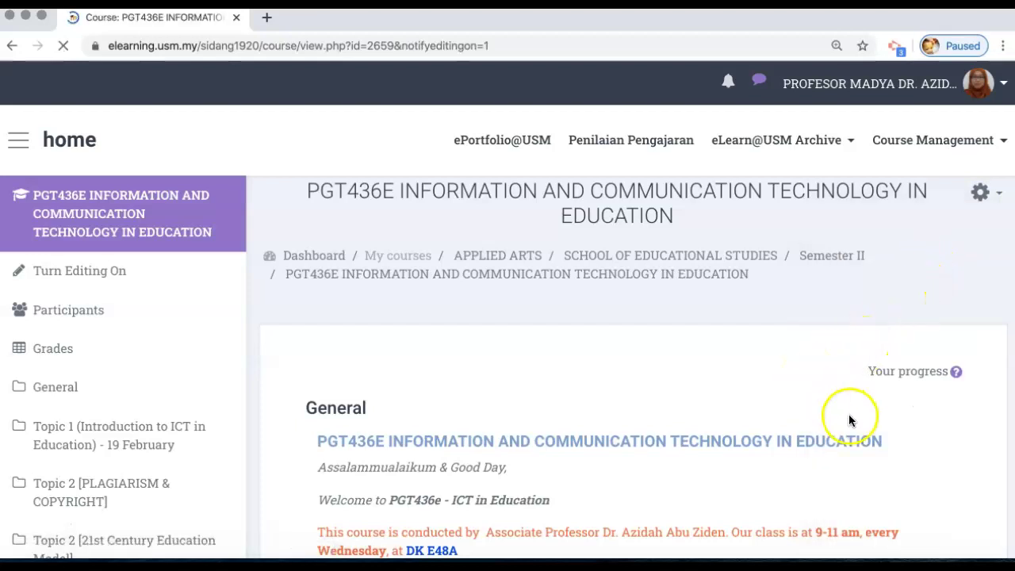
# Look through the General section in editing mode to find the Online Class activity and its editing options
pyautogui.scroll(-2, 869, 459)
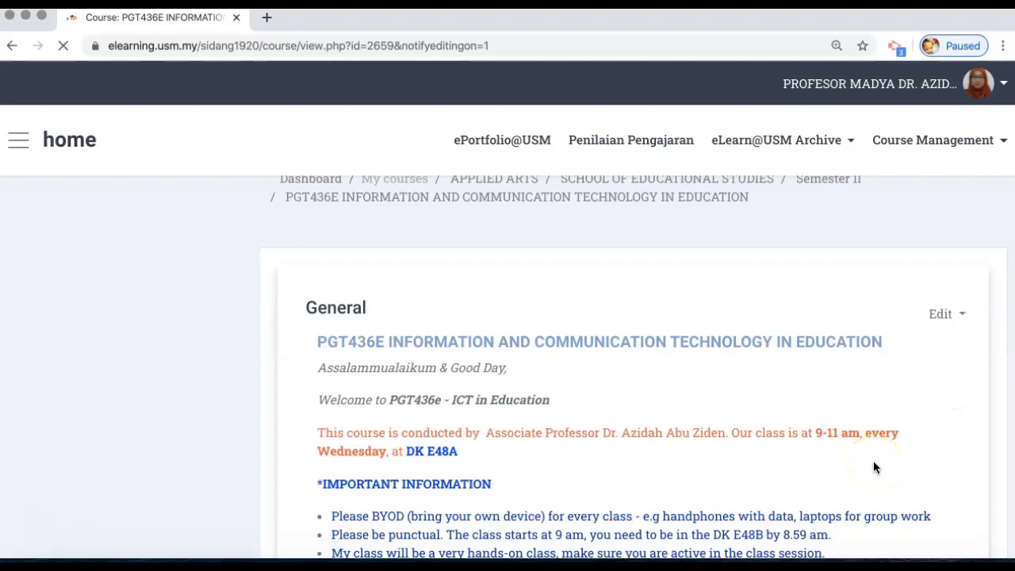
pyautogui.scroll(-2, 872, 422)
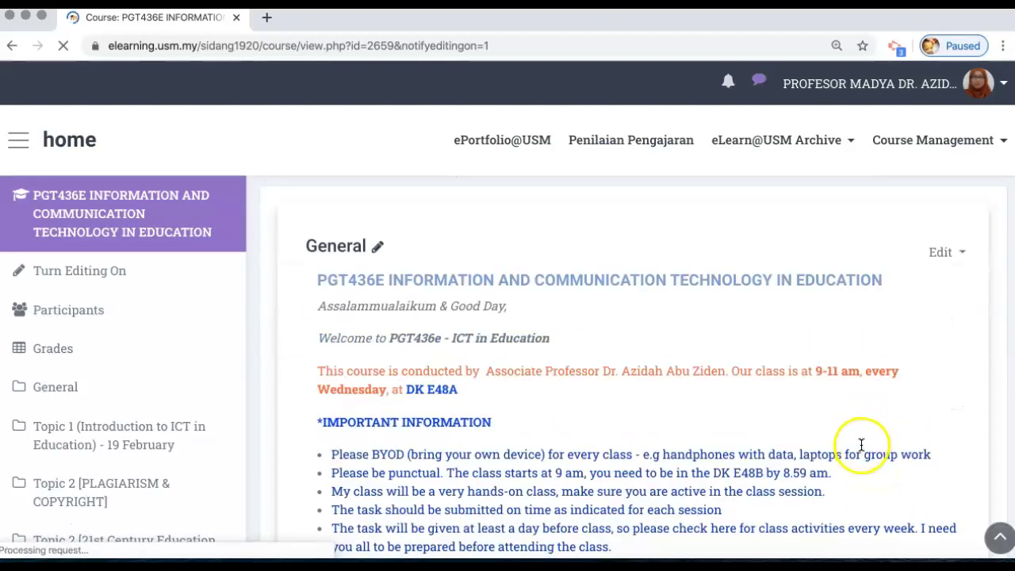
pyautogui.scroll(-1, 856, 464)
pyautogui.scroll(-2, 844, 479)
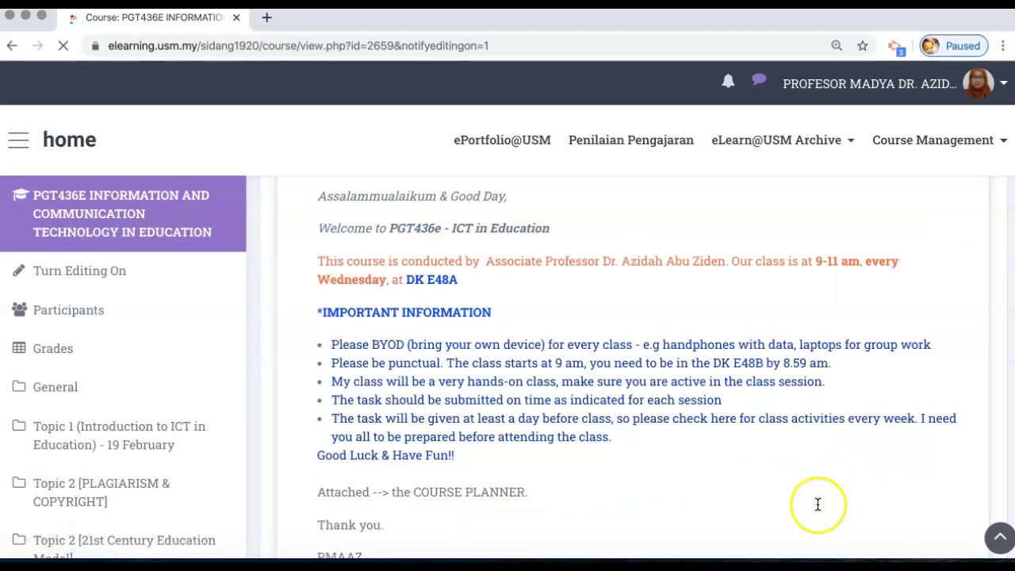
pyautogui.scroll(-1, 817, 503)
pyautogui.scroll(-2, 818, 504)
pyautogui.scroll(-2, 818, 504)
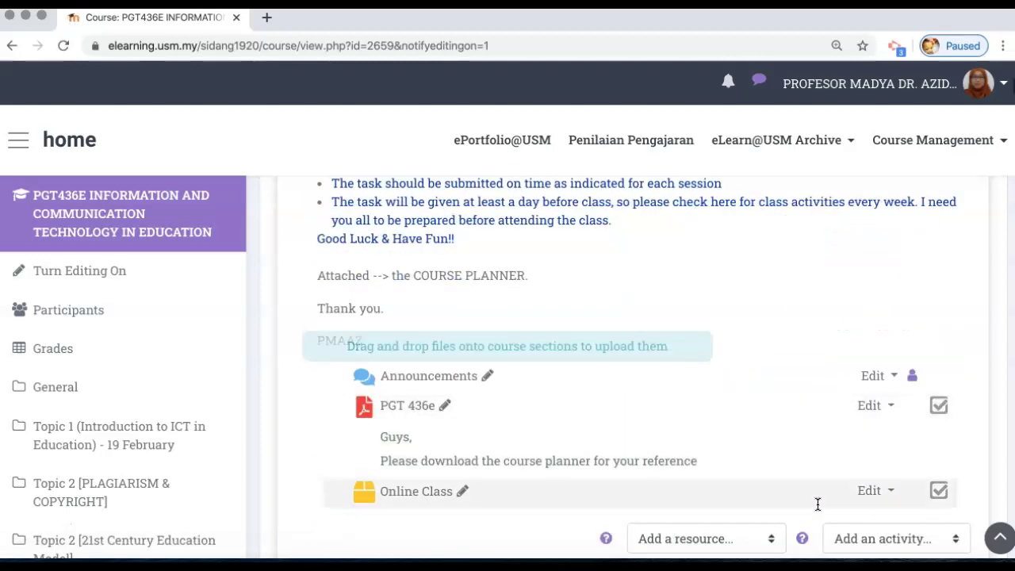
pyautogui.scroll(-1, 809, 503)
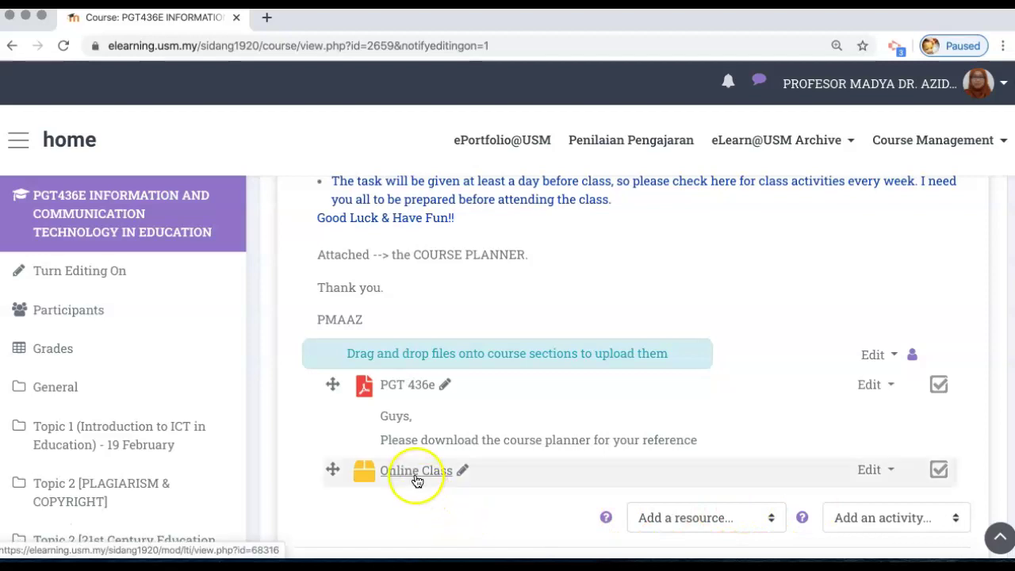